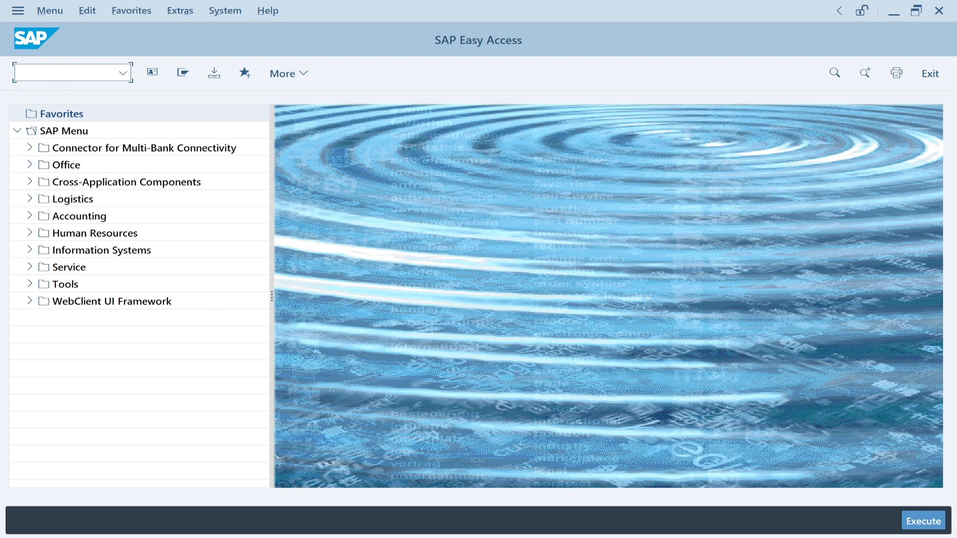
Open the SAP Reference IMG through transaction SPRO.
{"action": "type", "text": "SPRO"}
{"action": "key", "text": "Return"}
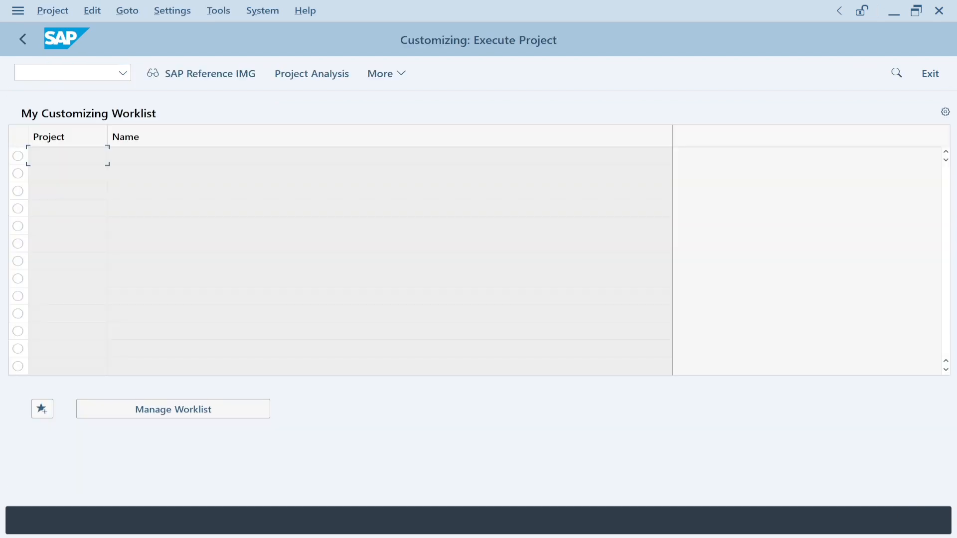
{"action": "left_click", "coordinate": [195, 80]}
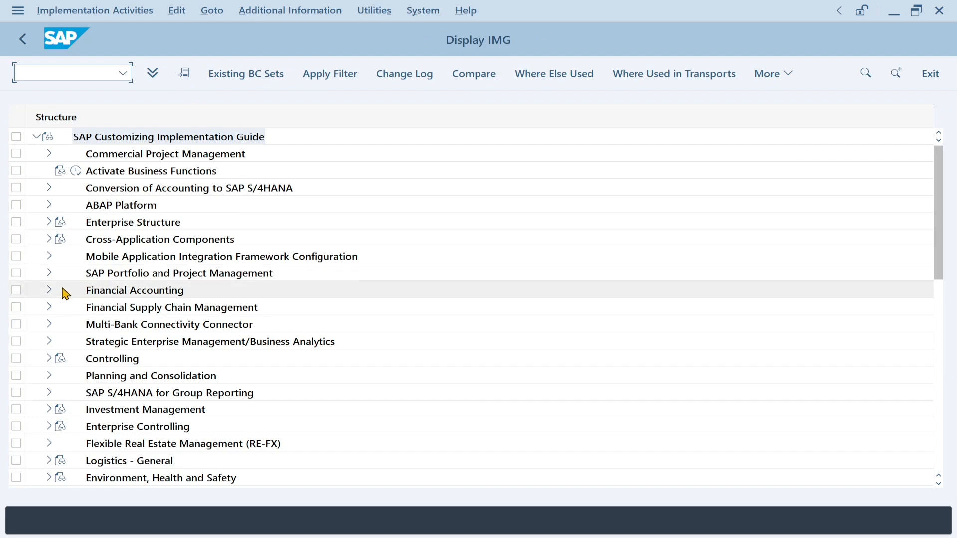
Open the Define Field Status Variants activity under Financial Accounting, Financial Accounting Global Settings, Ledgers, Fields.
{"action": "left_click", "coordinate": [50, 291]}
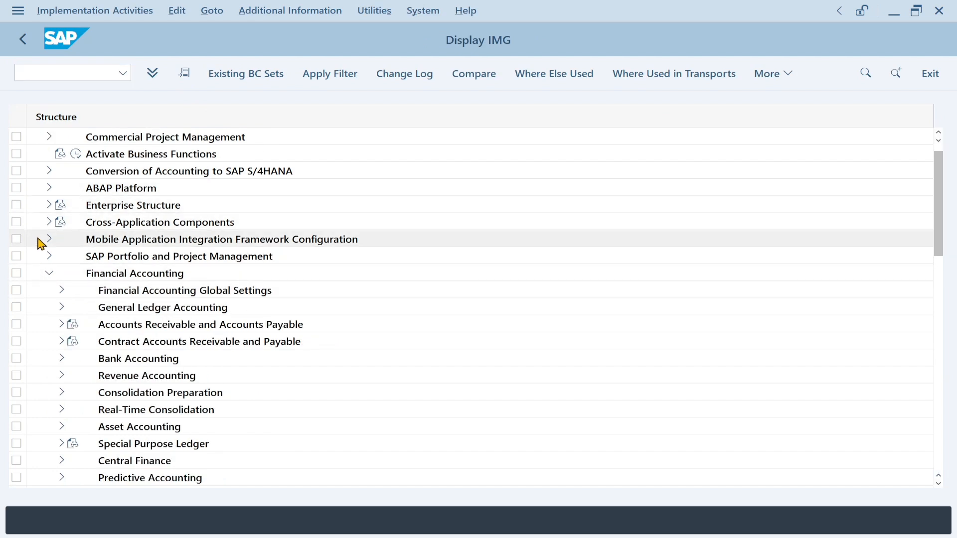
{"action": "left_click", "coordinate": [62, 291]}
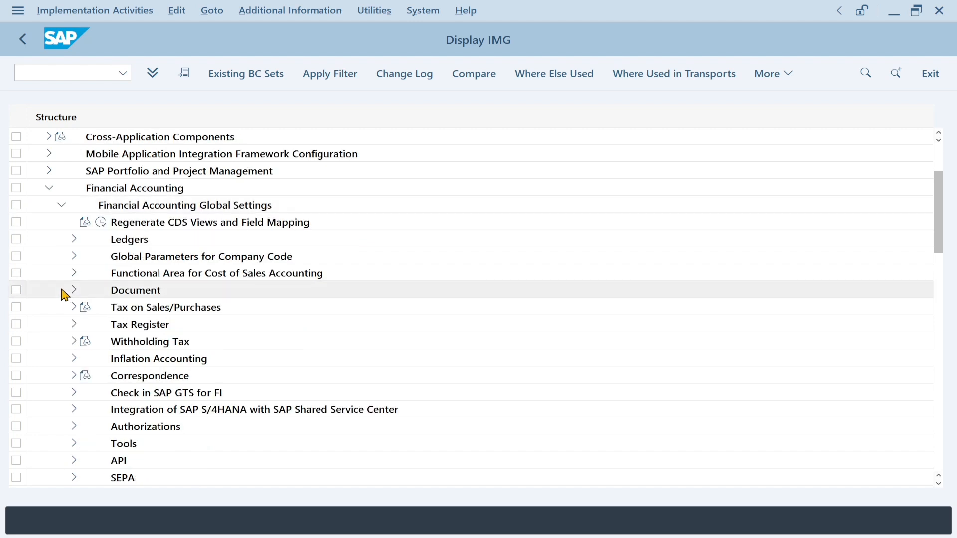
{"action": "left_click", "coordinate": [74, 239]}
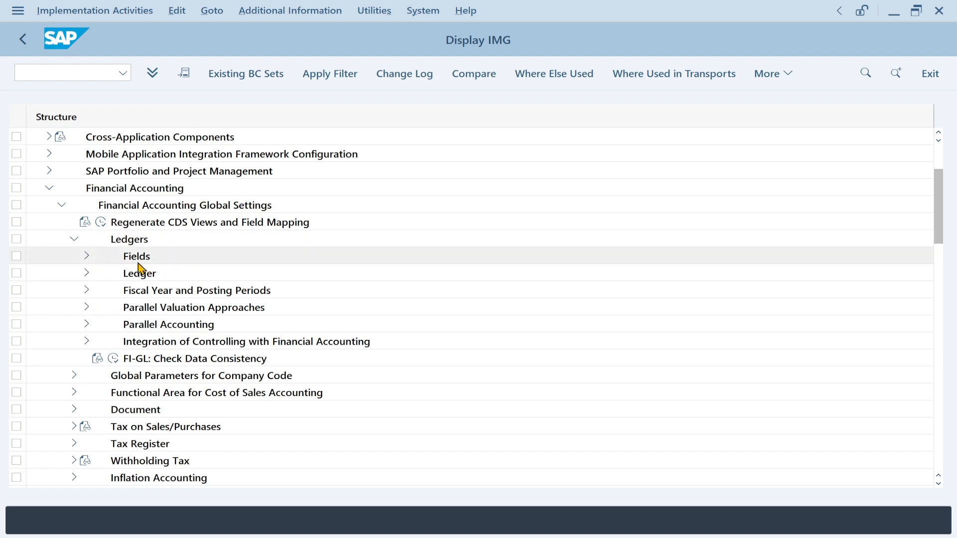
{"action": "left_click", "coordinate": [88, 257]}
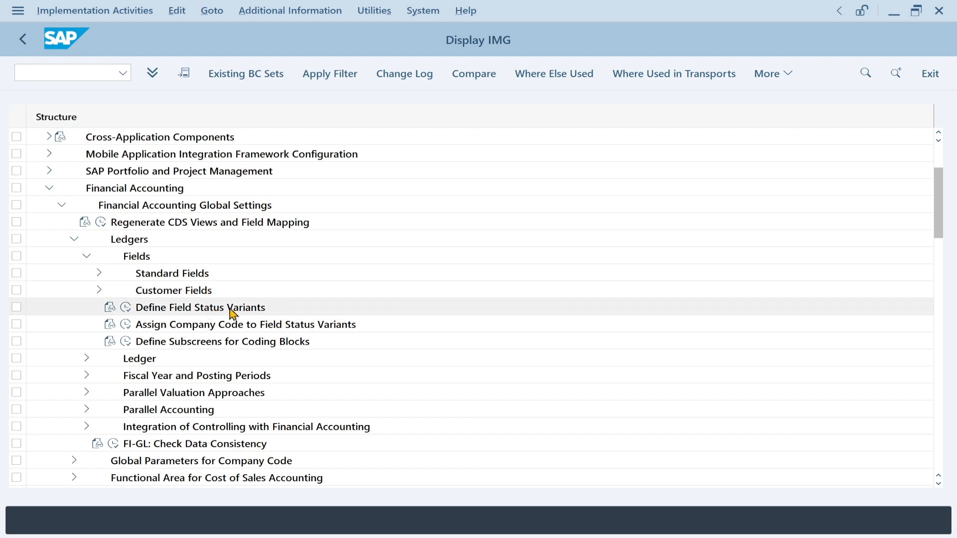
{"action": "left_click", "coordinate": [127, 309]}
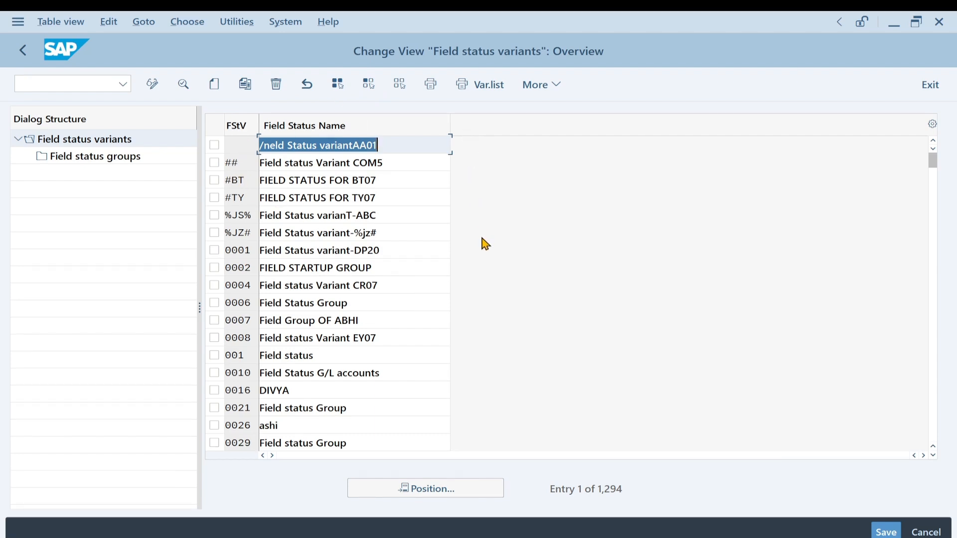
Return to the SAP Easy Access screen and open the field status variants with transaction OBC4.
{"action": "left_click", "coordinate": [929, 85]}
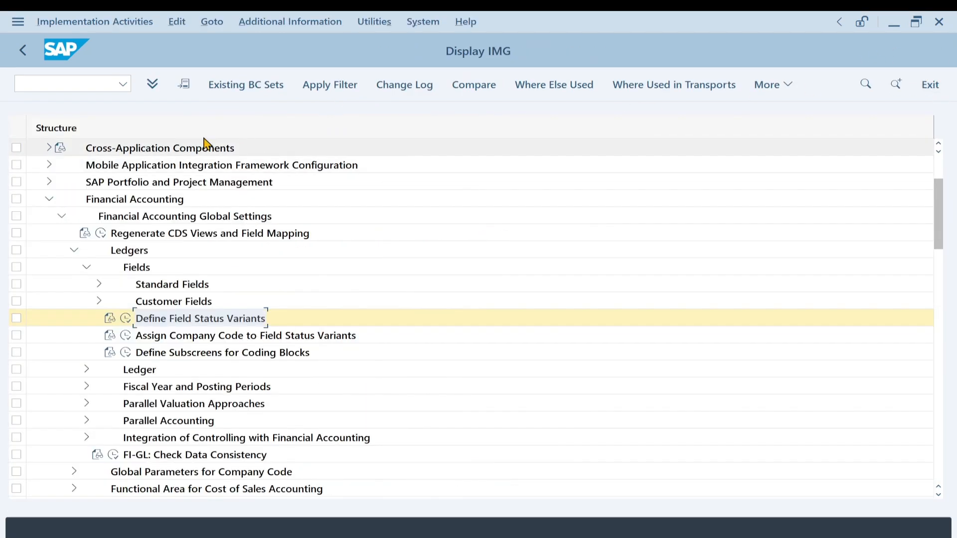
{"action": "left_click", "coordinate": [21, 51]}
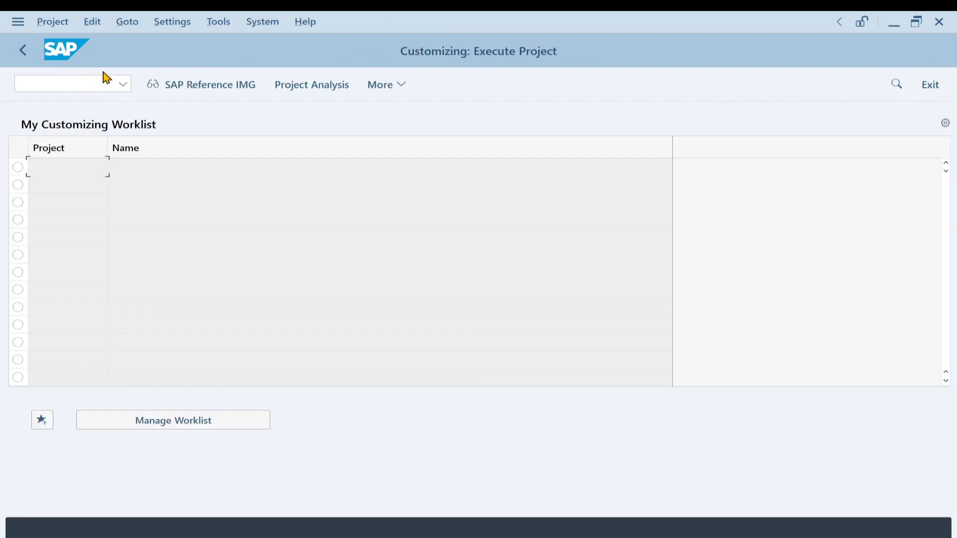
{"action": "left_click", "coordinate": [36, 59]}
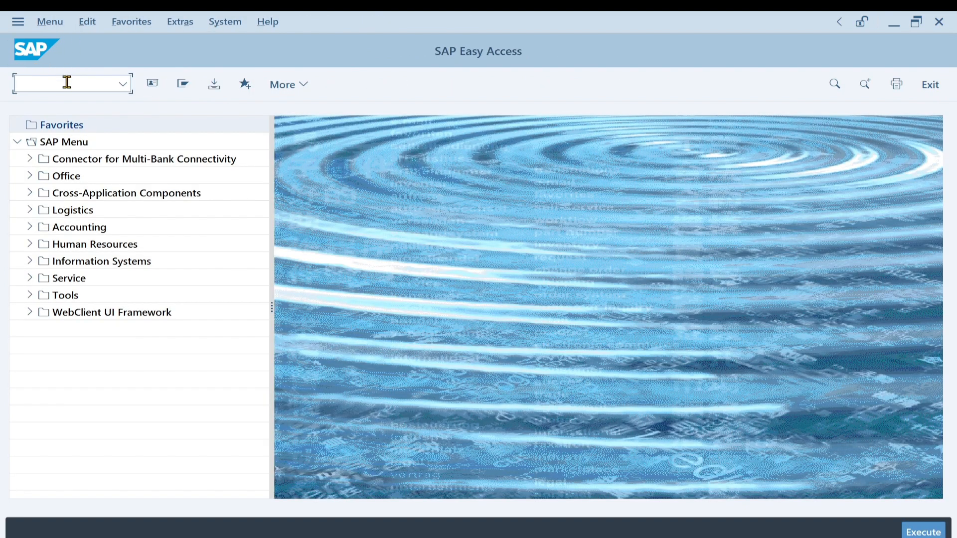
{"action": "type", "text": "obc4"}
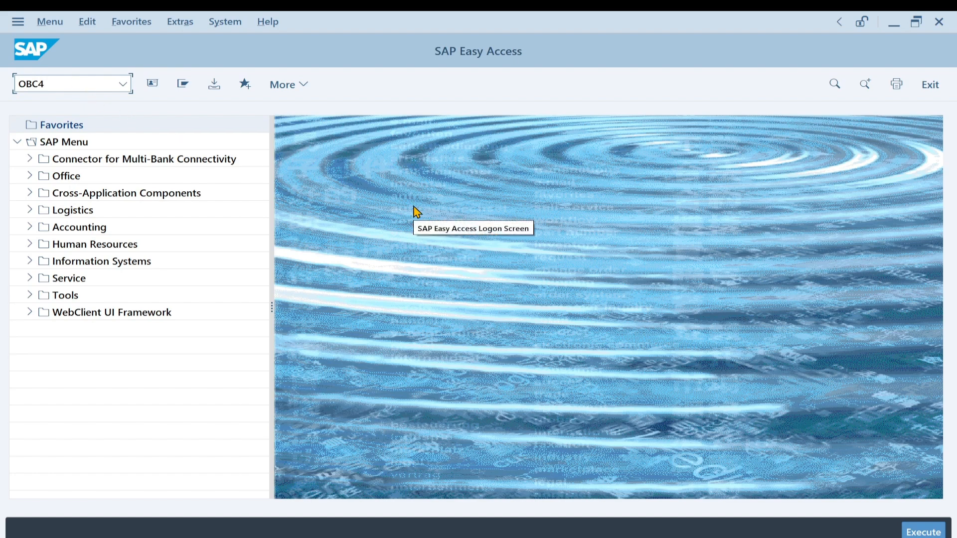
{"action": "key", "text": "Return"}
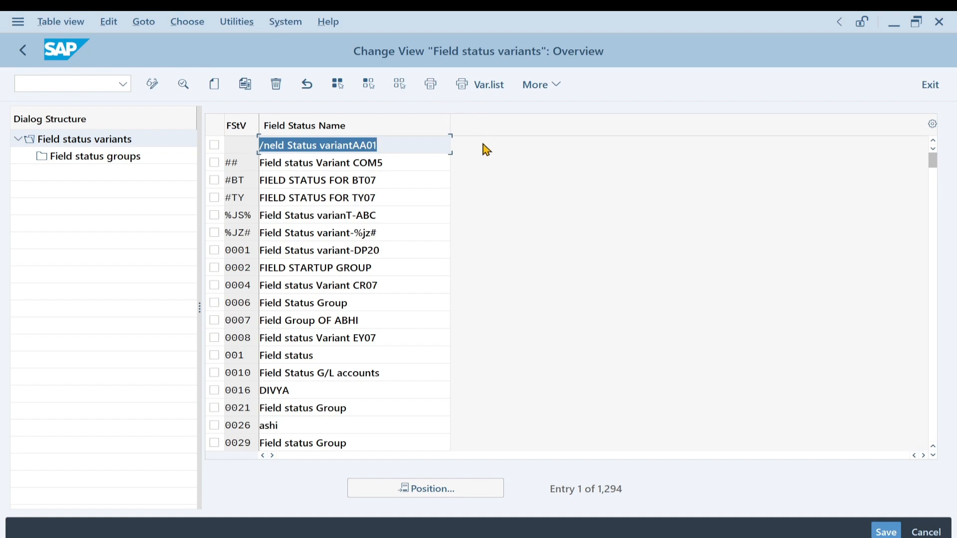
Start copying field status variant 0001 and clear the code and name prefilled for the target entry.
{"action": "left_click", "coordinate": [411, 148]}
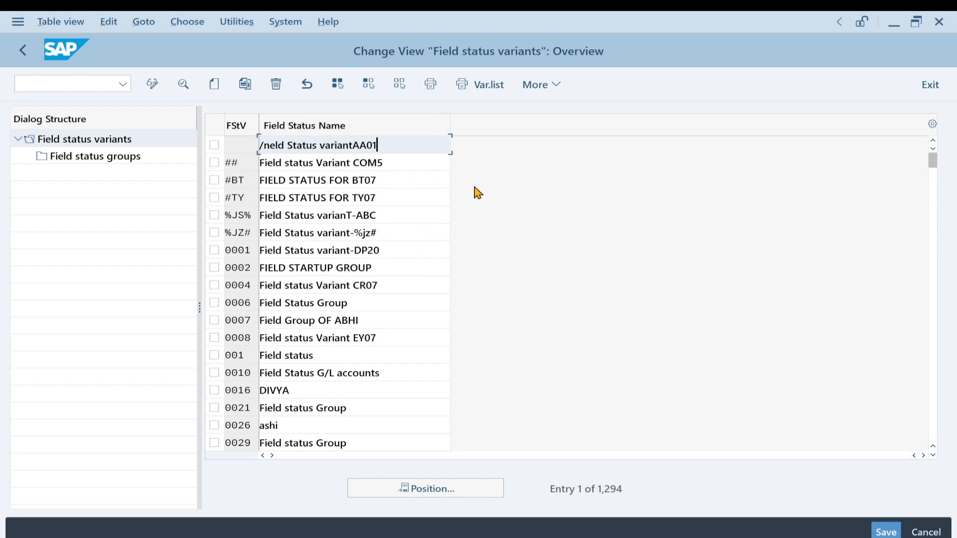
{"action": "left_click", "coordinate": [215, 250]}
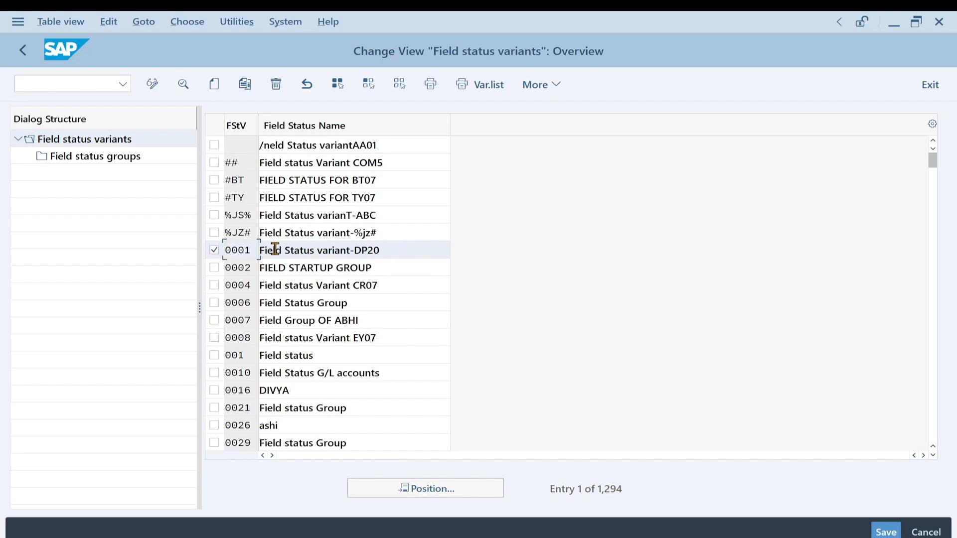
{"action": "left_click", "coordinate": [246, 84]}
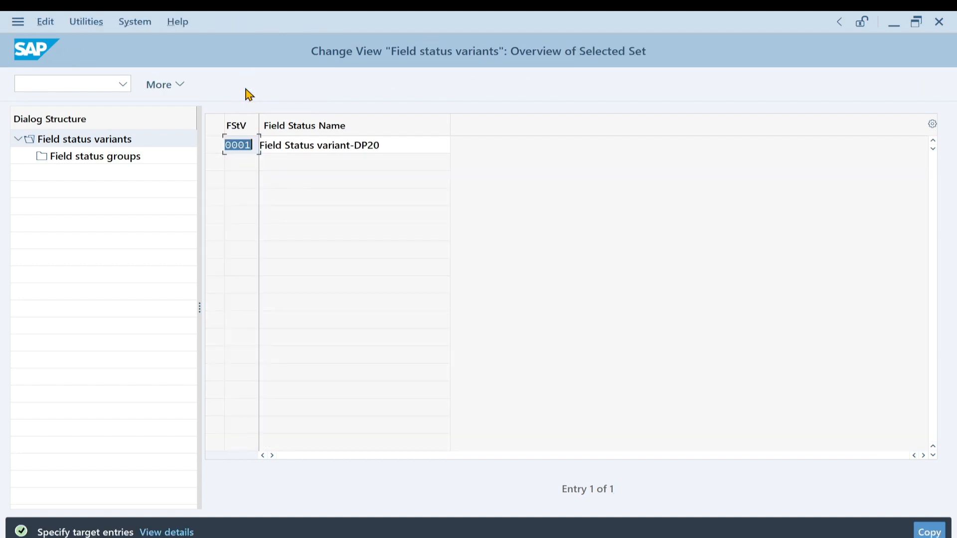
{"action": "left_click_drag", "start_coordinate": [385, 145], "coordinate": [222, 145]}
{"action": "key", "text": "BackSpace"}
{"action": "left_click", "coordinate": [253, 145]}
{"action": "key", "text": "BackSpace"}
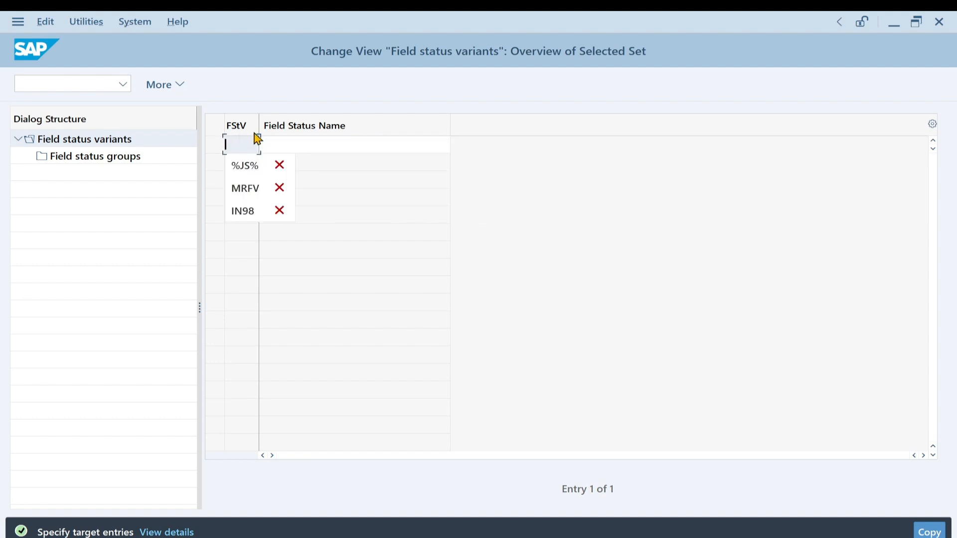
Remove the suggested codes from the input history and enter INTA as the new field status variant's code.
{"action": "left_click", "coordinate": [279, 165]}
{"action": "left_click", "coordinate": [280, 166]}
{"action": "left_click", "coordinate": [279, 166]}
{"action": "left_click", "coordinate": [246, 144]}
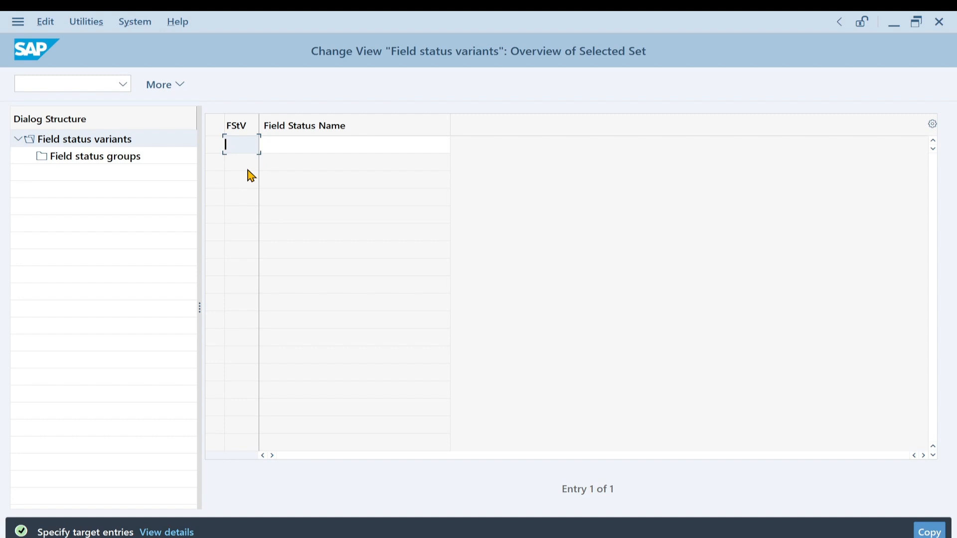
{"action": "type", "text": "INTA"}
Name the new variant Field Status Variant INTA, removing the old name suggestions from the input history.
{"action": "left_click", "coordinate": [316, 148]}
{"action": "type", "text": "F"}
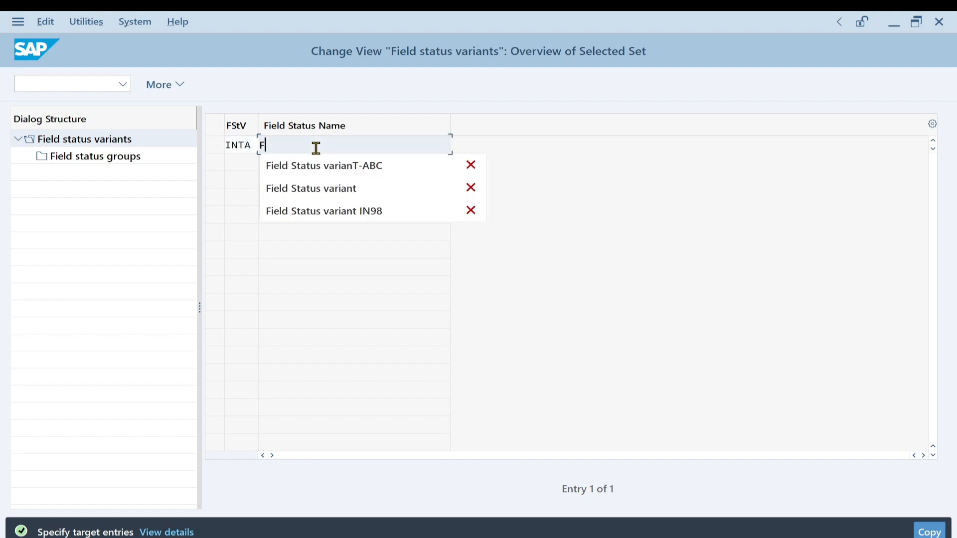
{"action": "type", "text": "iel"}
{"action": "left_click", "coordinate": [470, 165]}
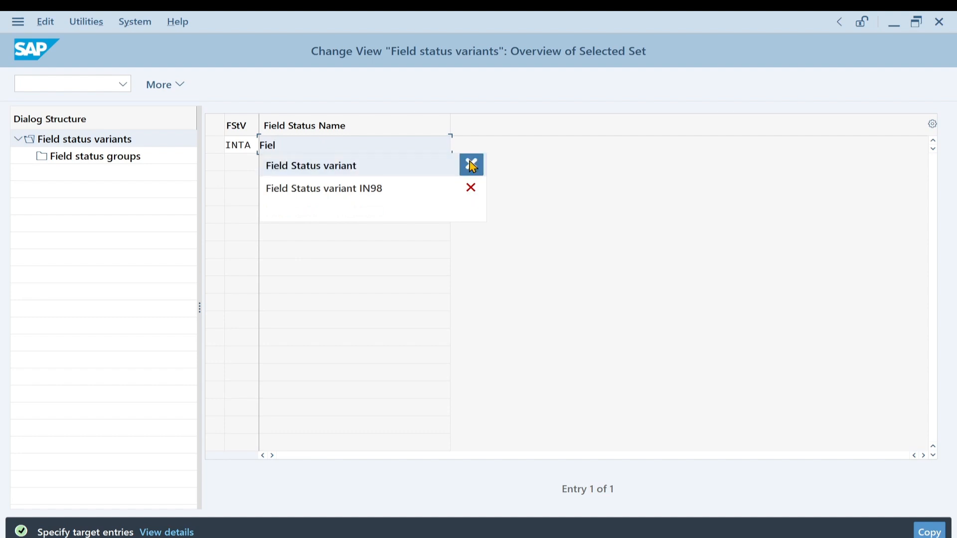
{"action": "left_click", "coordinate": [471, 165]}
{"action": "left_click", "coordinate": [471, 165]}
{"action": "left_click", "coordinate": [316, 145]}
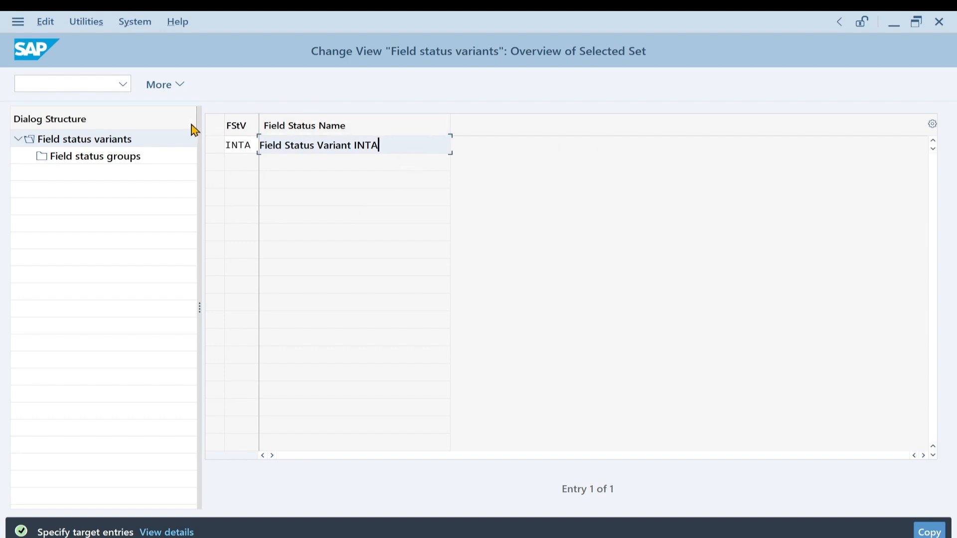
Copy the entry to INTA together with all its dependent entries and acknowledge the copy information.
{"action": "left_click", "coordinate": [923, 534]}
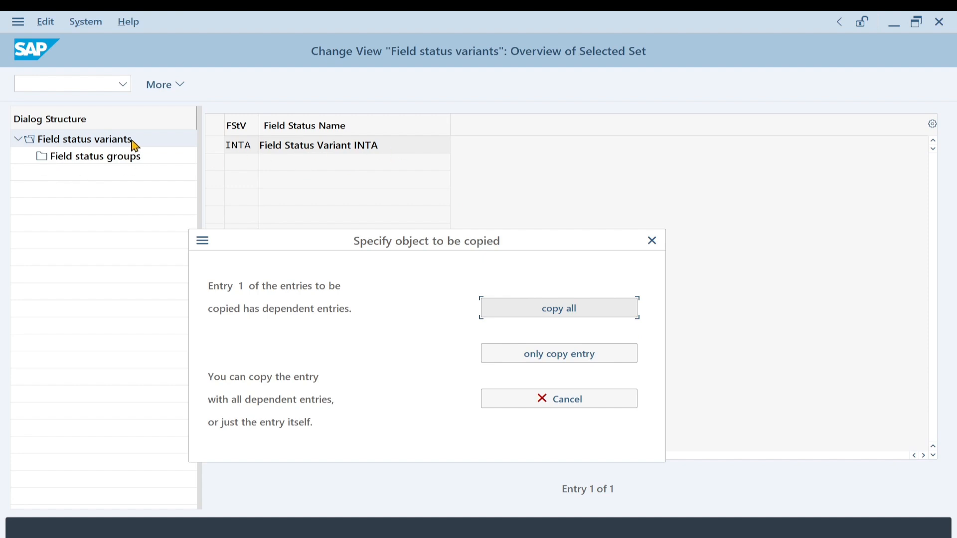
{"action": "left_click", "coordinate": [560, 312]}
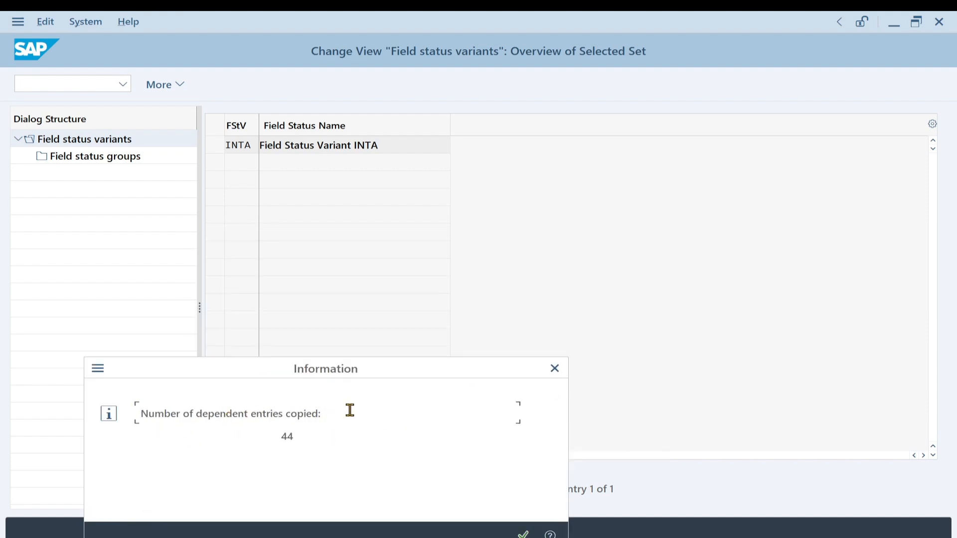
{"action": "left_click_drag", "start_coordinate": [397, 375], "coordinate": [758, 162]}
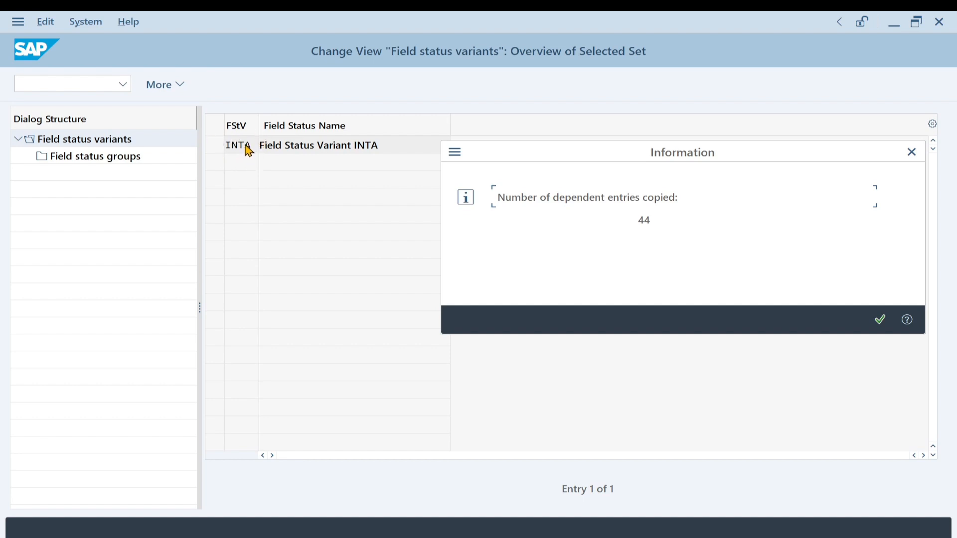
{"action": "left_click", "coordinate": [878, 317]}
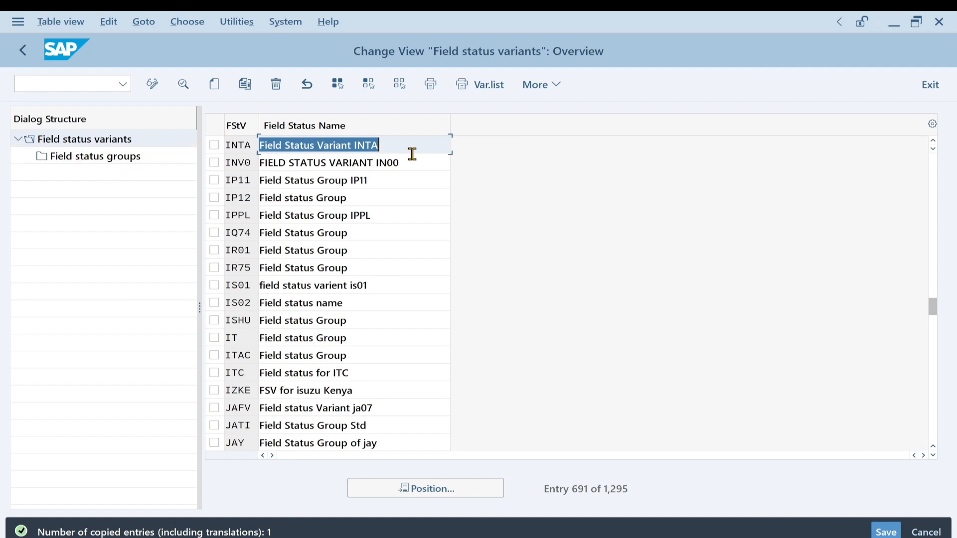
Select field status variant INTA and open its field status groups.
{"action": "left_click", "coordinate": [308, 147]}
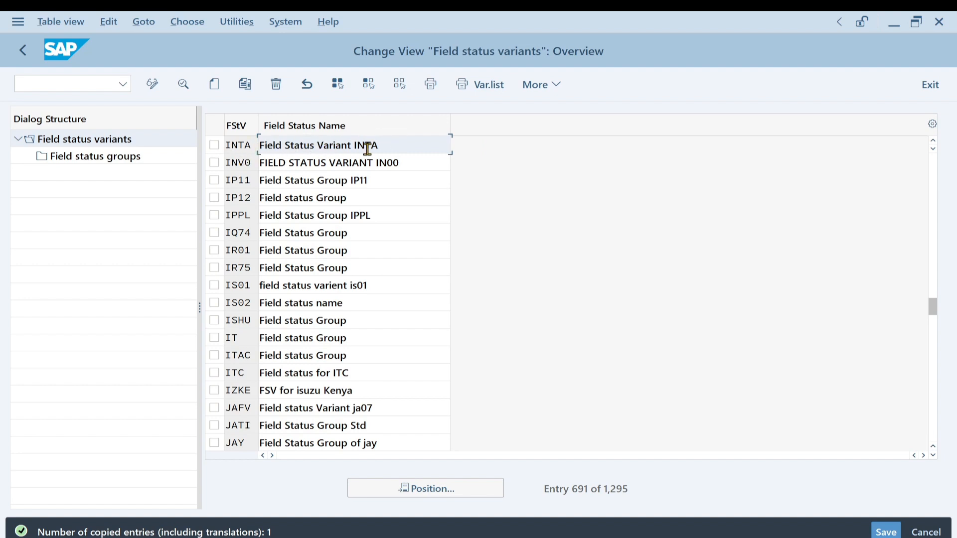
{"action": "left_click", "coordinate": [215, 145]}
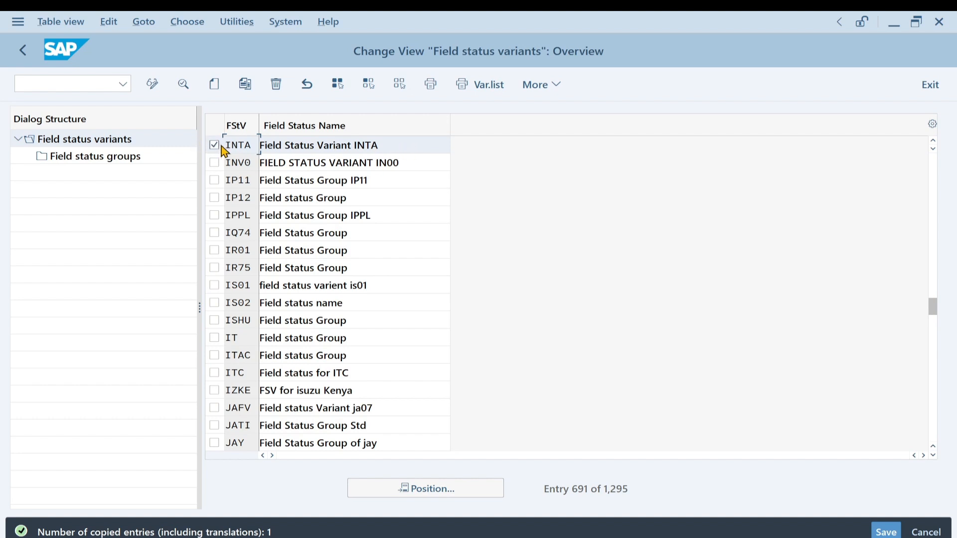
{"action": "double_click", "coordinate": [103, 158]}
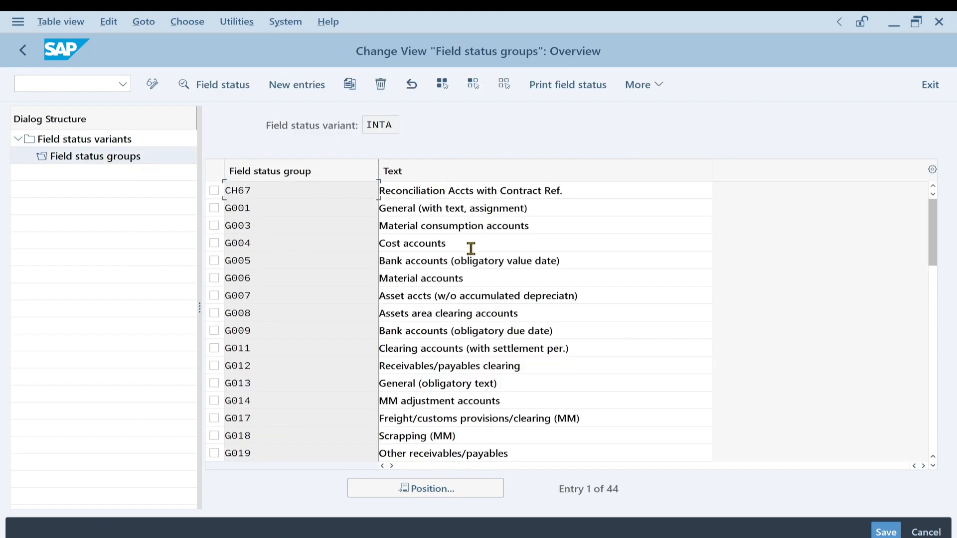
Review the full list of field status groups and their descriptions in variant INTA.
{"action": "scroll", "coordinate": [470, 257], "scroll_direction": "down", "scroll_amount": 5}
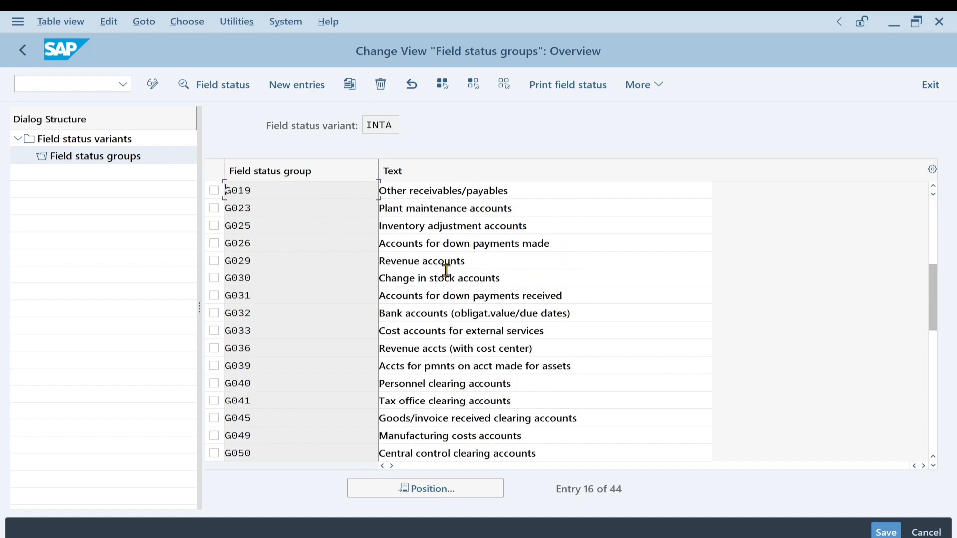
{"action": "scroll", "coordinate": [445, 269], "scroll_direction": "down", "scroll_amount": 5}
{"action": "scroll", "coordinate": [448, 270], "scroll_direction": "up", "scroll_amount": 6}
{"action": "scroll", "coordinate": [448, 269], "scroll_direction": "up", "scroll_amount": 2}
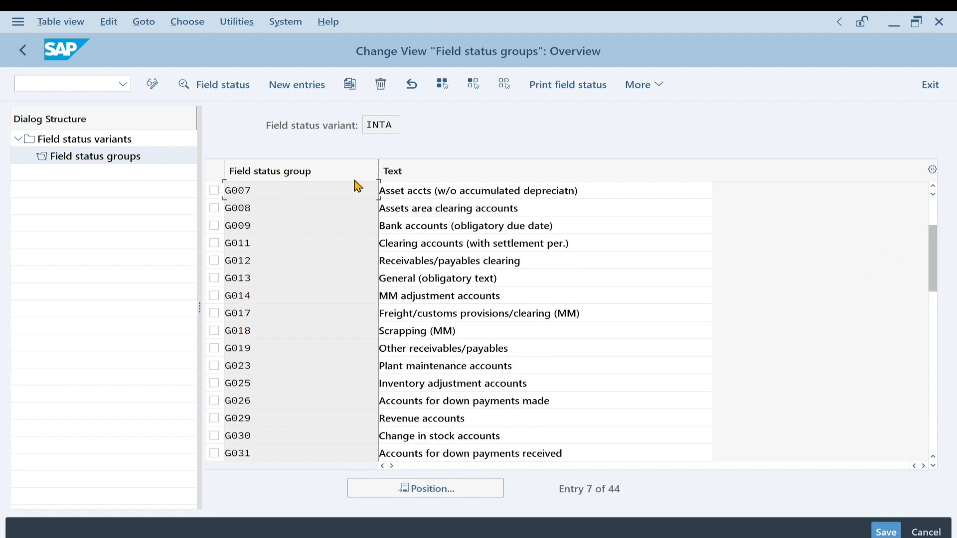
{"action": "scroll", "coordinate": [463, 282], "scroll_direction": "up", "scroll_amount": 2}
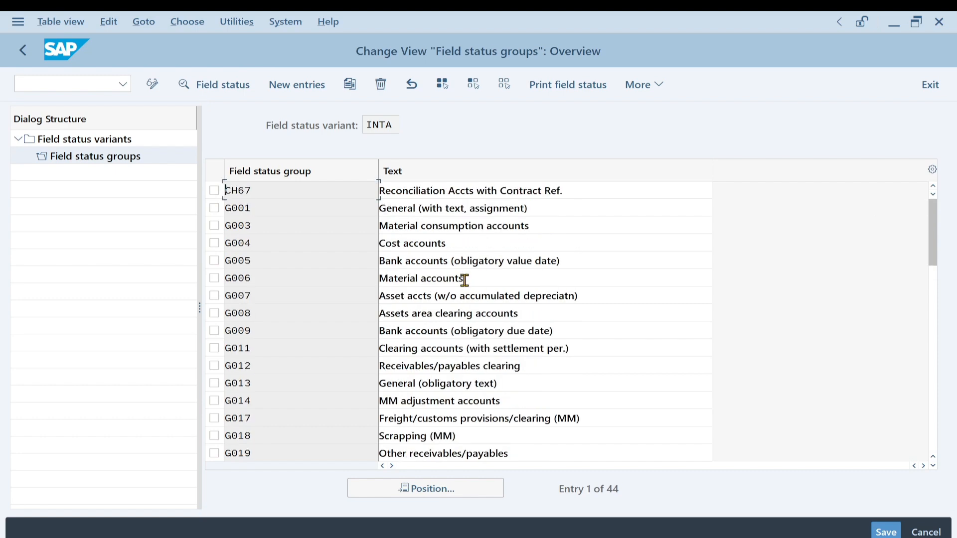
{"action": "scroll", "coordinate": [465, 280], "scroll_direction": "down", "scroll_amount": 1}
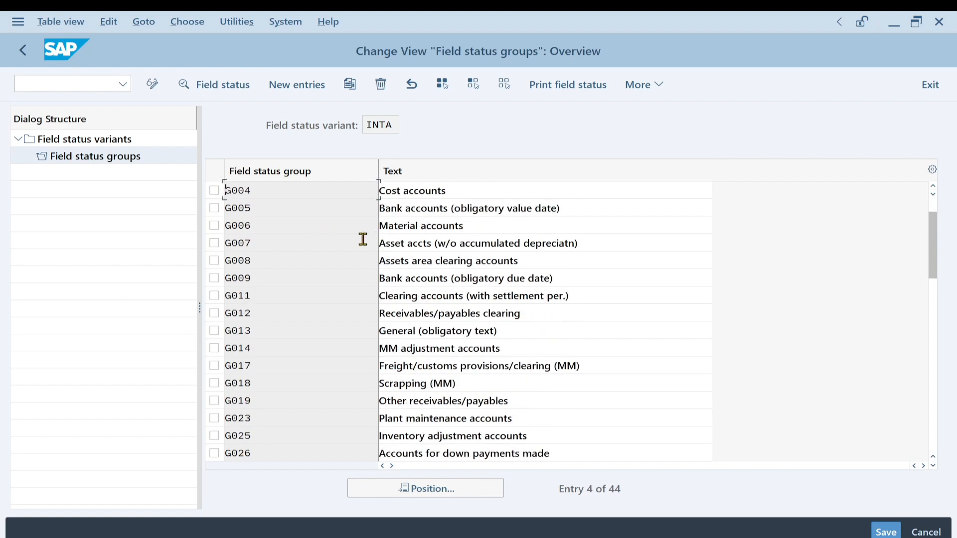
{"action": "scroll", "coordinate": [352, 282], "scroll_direction": "up", "scroll_amount": 1}
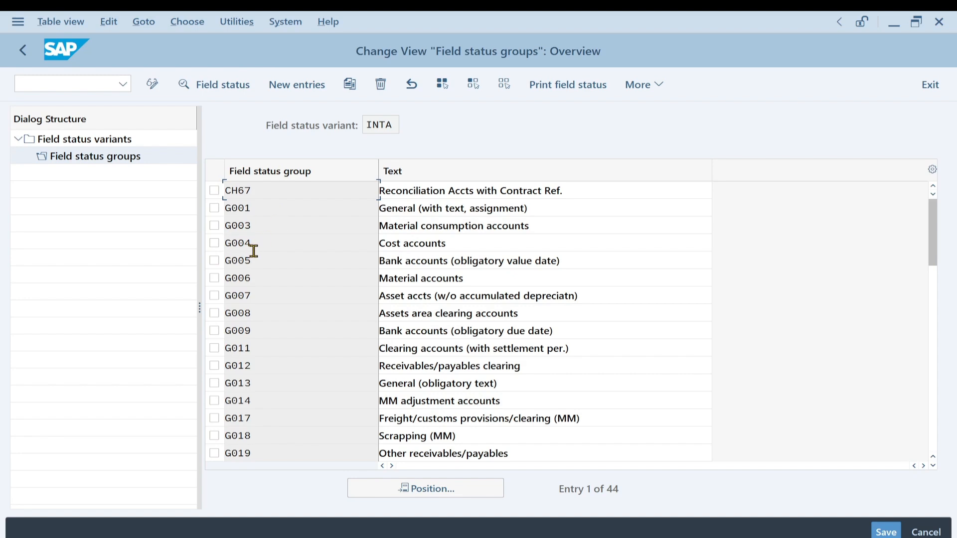
{"action": "scroll", "coordinate": [283, 243], "scroll_direction": "down", "scroll_amount": 3}
{"action": "scroll", "coordinate": [283, 243], "scroll_direction": "down", "scroll_amount": 5}
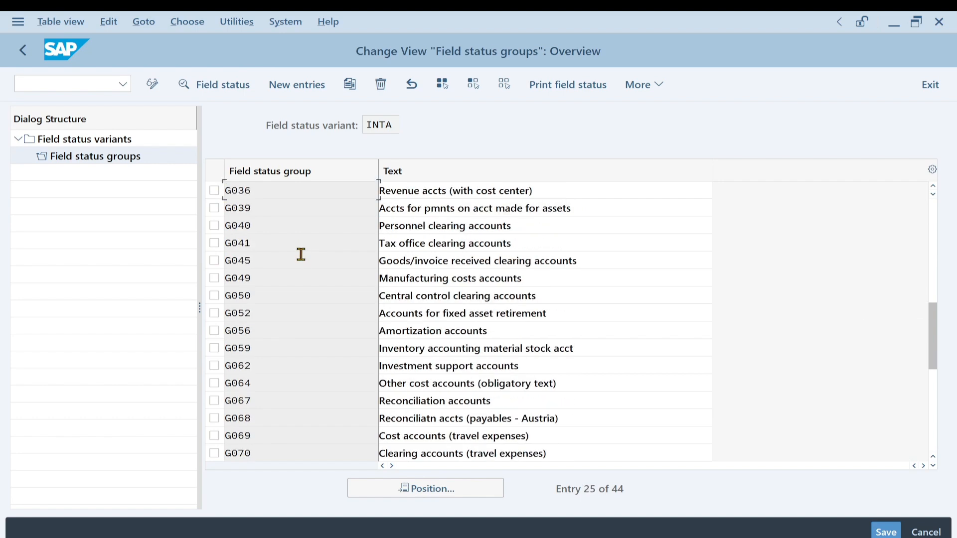
{"action": "scroll", "coordinate": [299, 252], "scroll_direction": "down", "scroll_amount": 2}
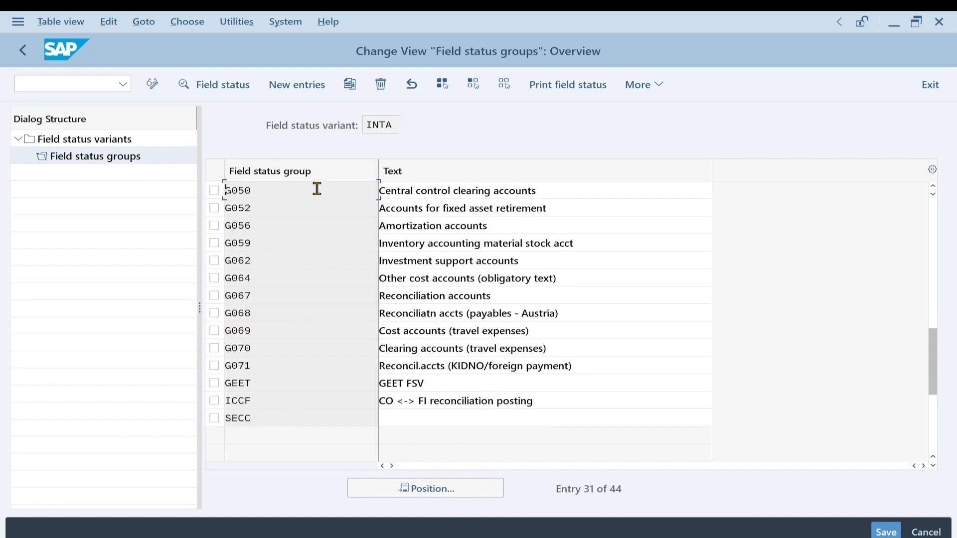
{"action": "scroll", "coordinate": [294, 237], "scroll_direction": "up", "scroll_amount": 1}
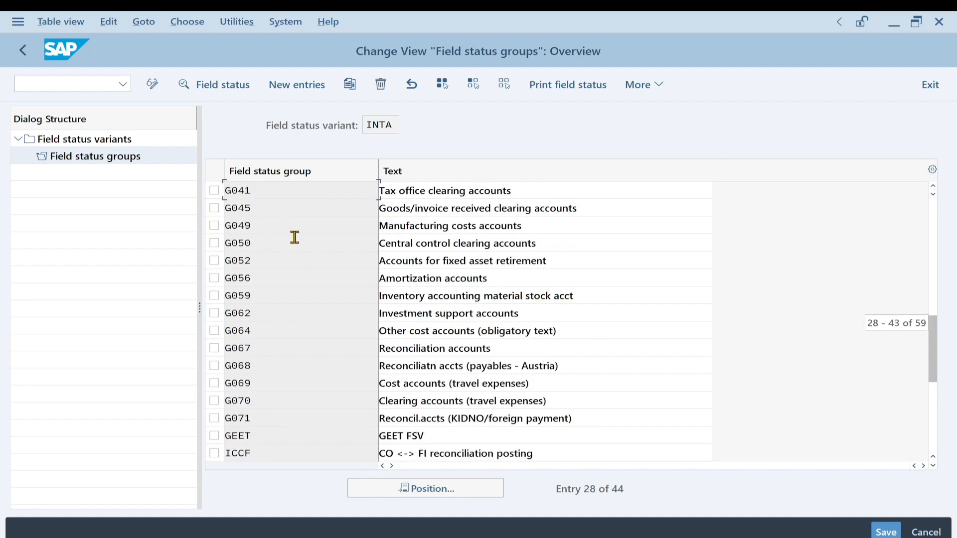
Select field status group G067 Reconciliation accounts and open its field status settings.
{"action": "scroll", "coordinate": [311, 252], "scroll_direction": "up", "scroll_amount": 3}
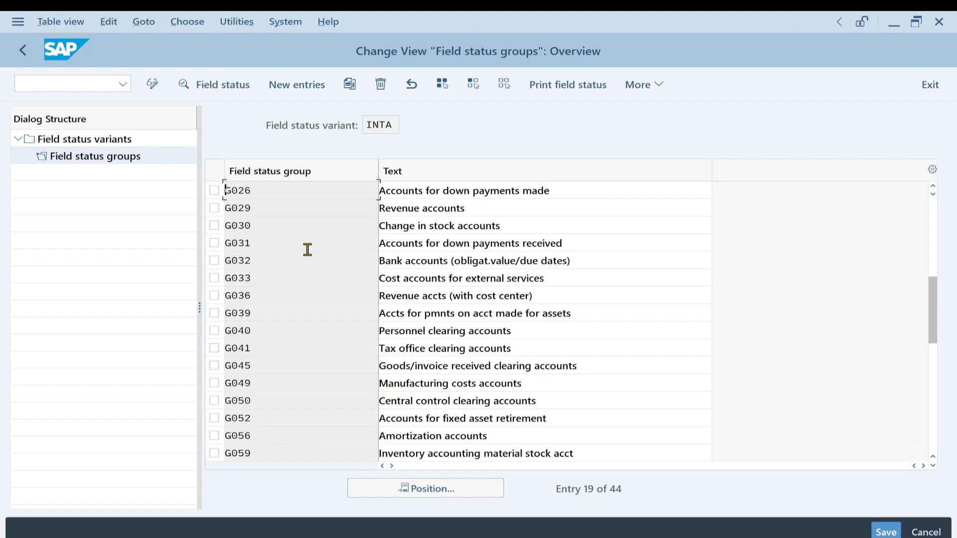
{"action": "scroll", "coordinate": [326, 279], "scroll_direction": "up", "scroll_amount": 3}
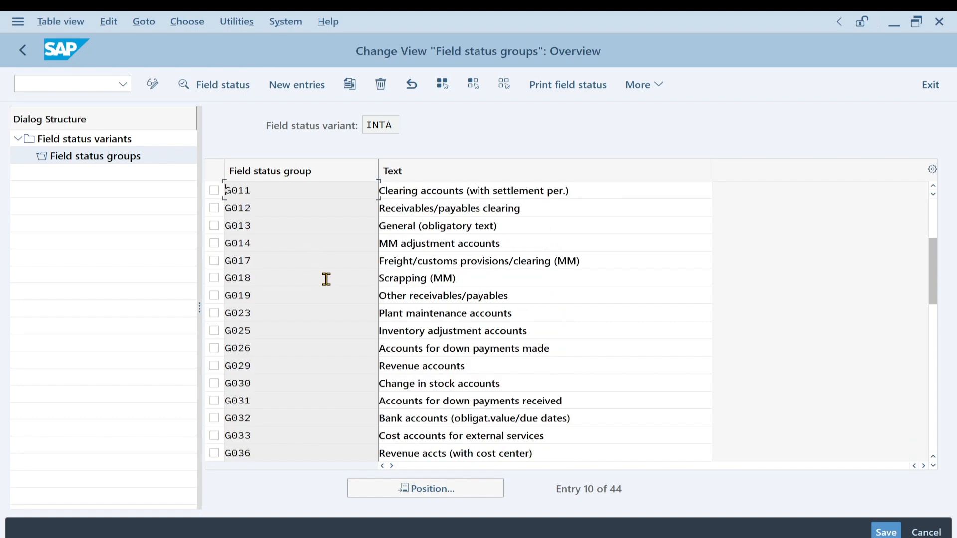
{"action": "scroll", "coordinate": [326, 279], "scroll_direction": "down", "scroll_amount": 3}
{"action": "scroll", "coordinate": [328, 280], "scroll_direction": "down", "scroll_amount": 2}
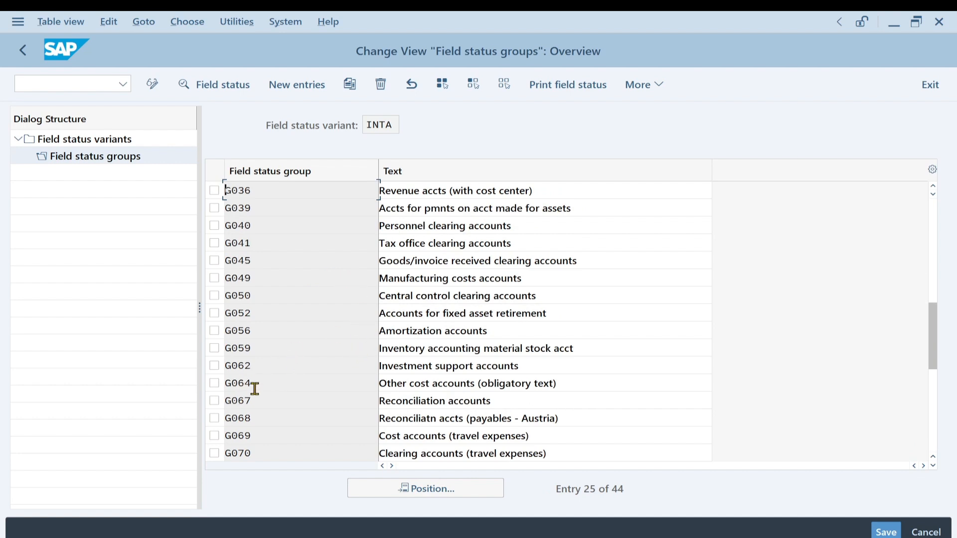
{"action": "left_click", "coordinate": [215, 402]}
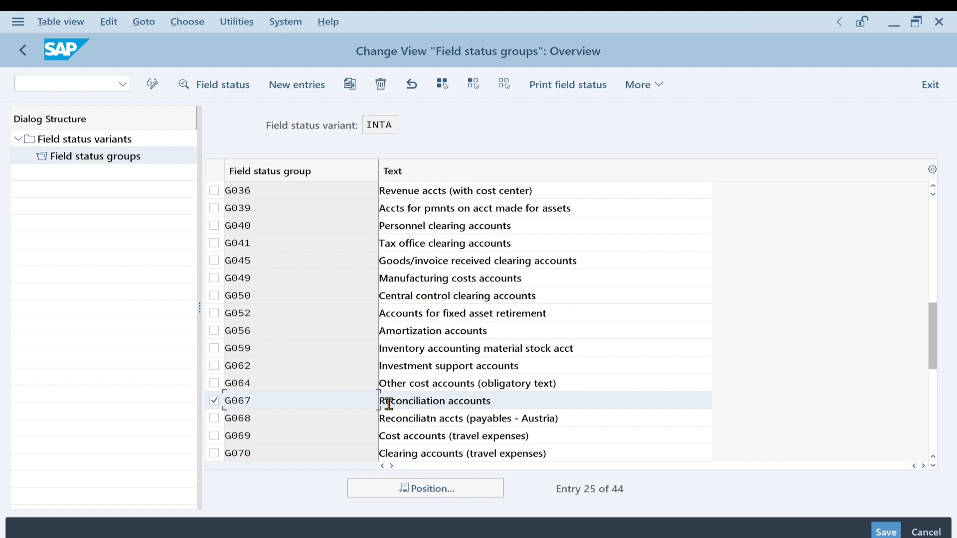
{"action": "double_click", "coordinate": [237, 401]}
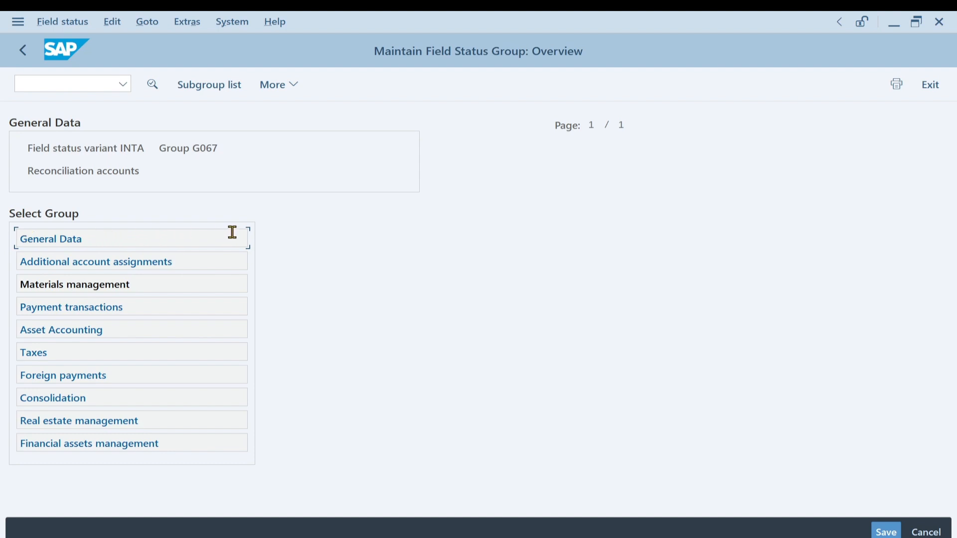
Review the fields in the subgroup list of General Data for group G067, and close the list.
{"action": "left_click", "coordinate": [213, 90]}
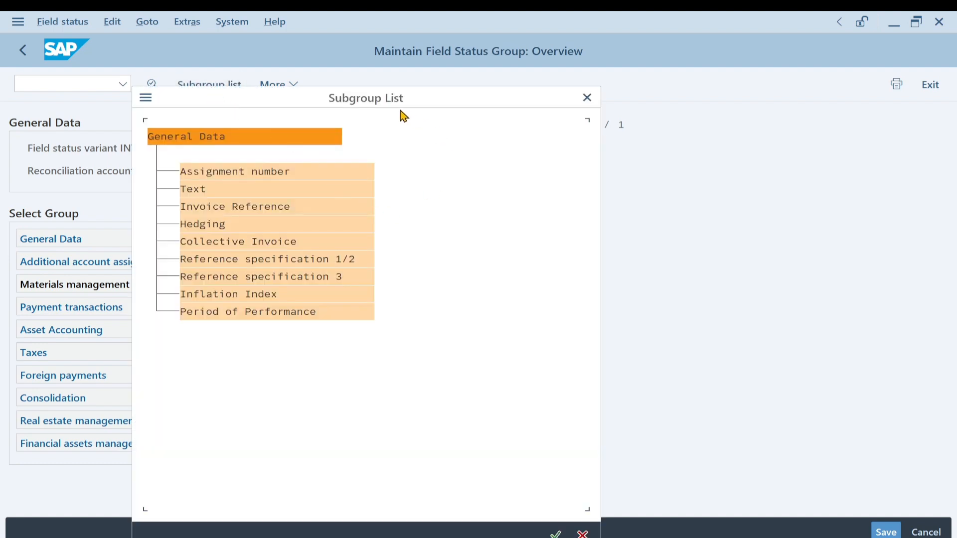
{"action": "left_click_drag", "start_coordinate": [302, 104], "coordinate": [477, 93]}
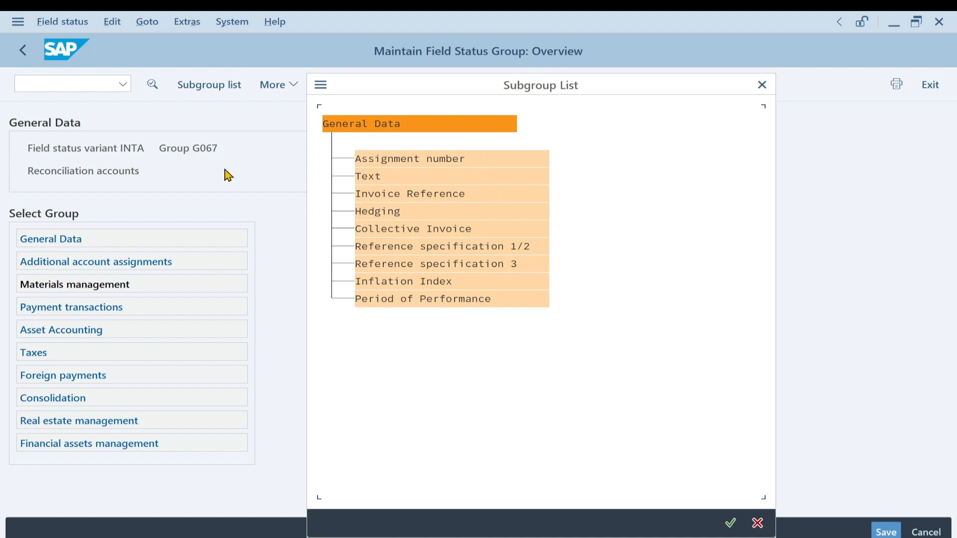
{"action": "left_click", "coordinate": [762, 88]}
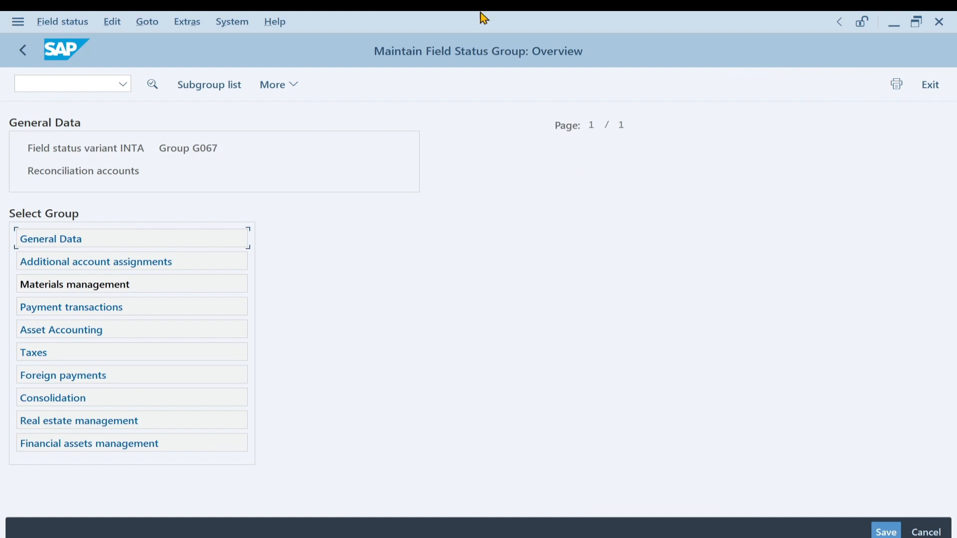
Look briefly at the Additional account assignments settings of group G067 and display the subgroup list for them.
{"action": "double_click", "coordinate": [133, 262]}
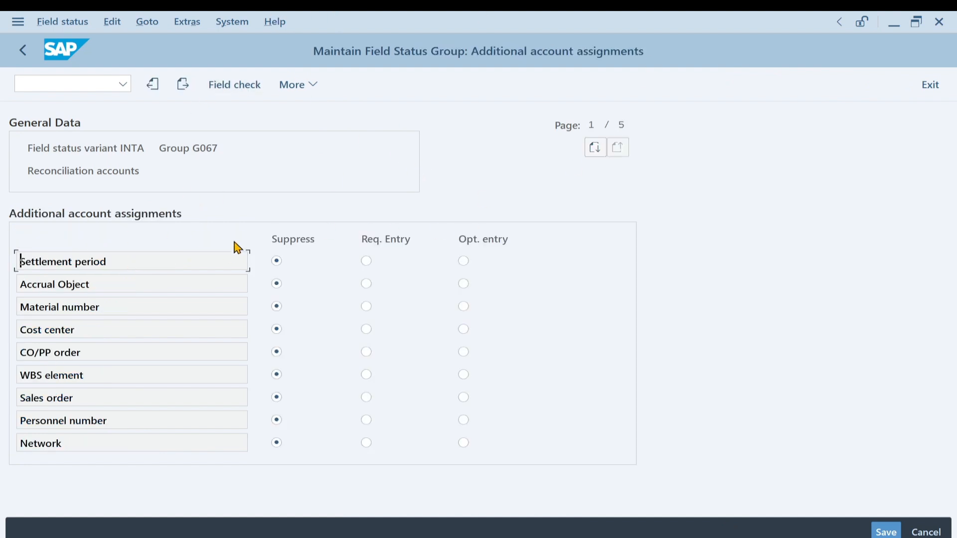
{"action": "left_click", "coordinate": [23, 49]}
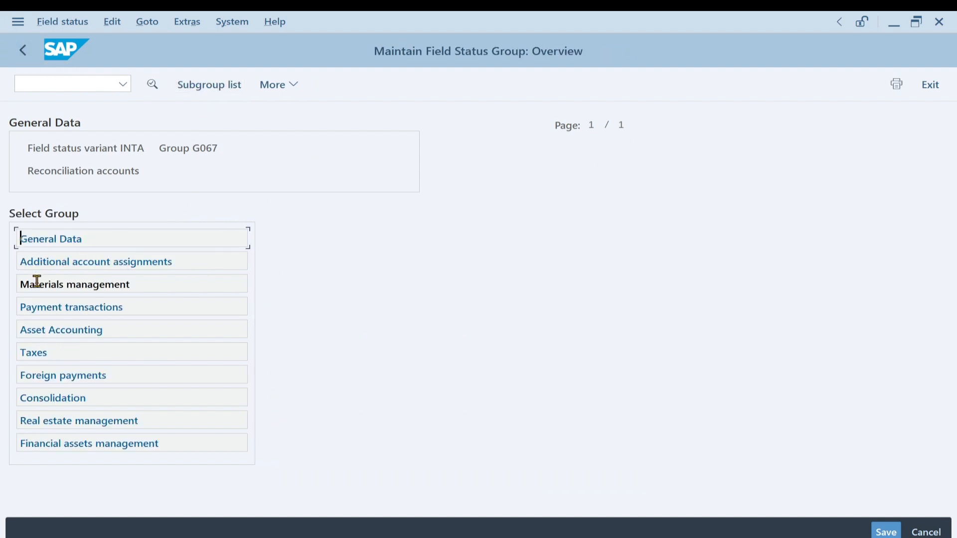
{"action": "left_click", "coordinate": [206, 267]}
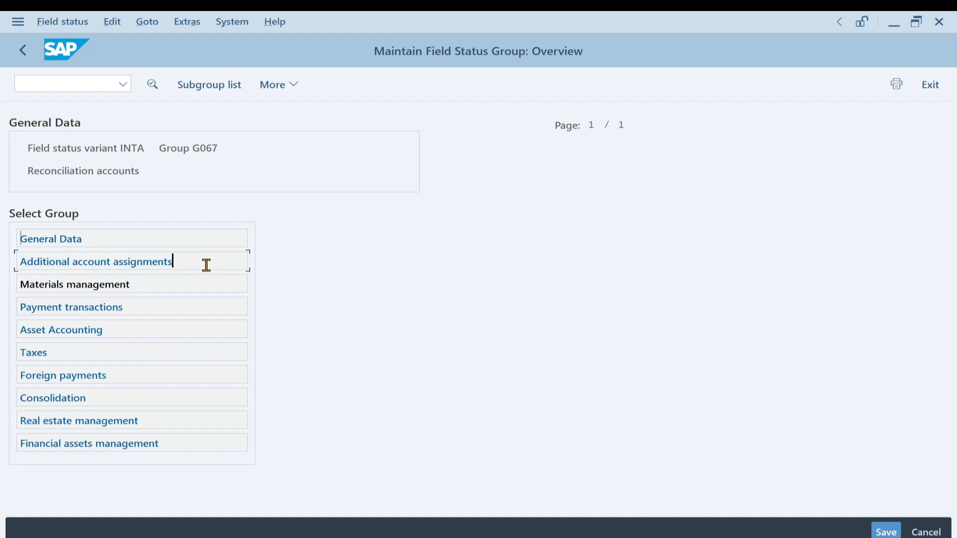
{"action": "left_click", "coordinate": [203, 91]}
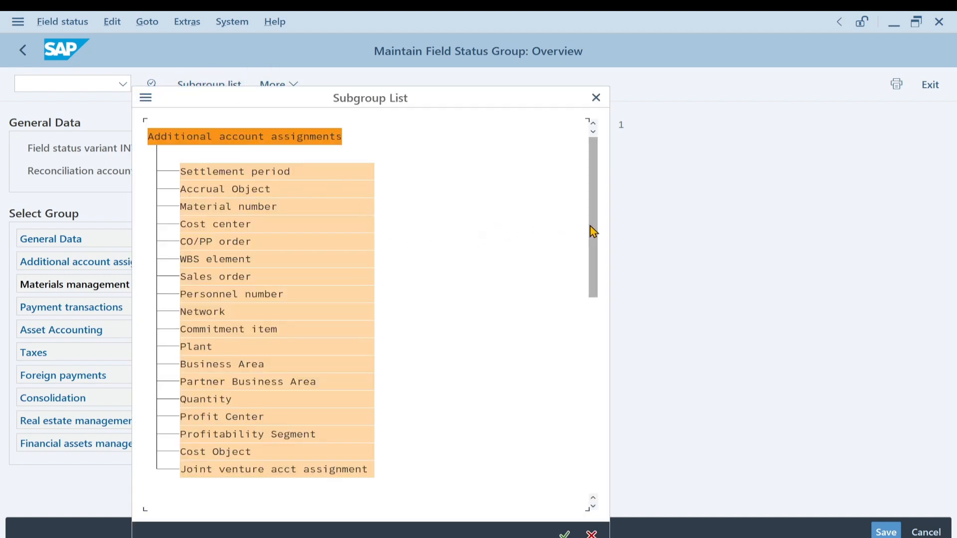
Examine all fields in the Additional account assignments subgroup list from Settlement period to FS Product Group, and close the list.
{"action": "scroll", "coordinate": [435, 256], "scroll_direction": "down", "scroll_amount": 5}
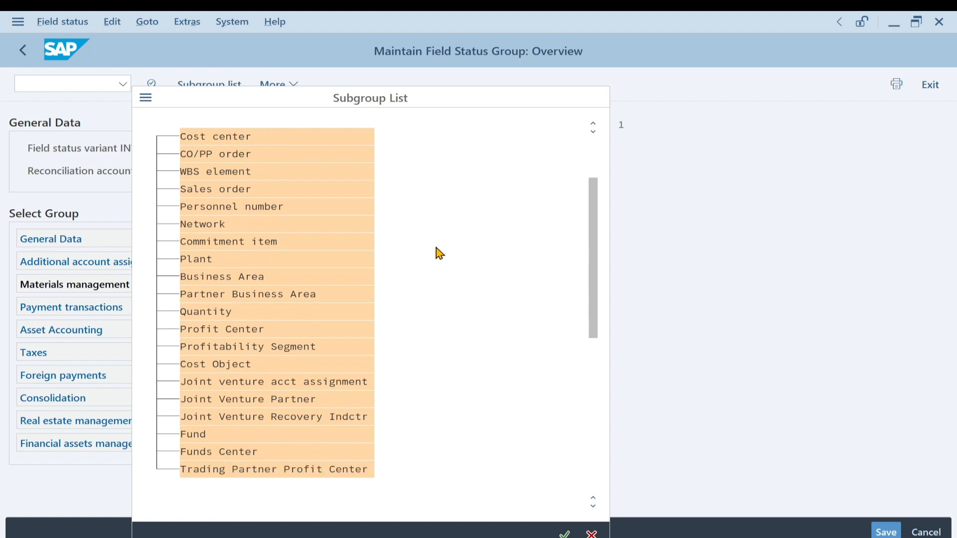
{"action": "scroll", "coordinate": [439, 254], "scroll_direction": "down", "scroll_amount": 8}
{"action": "scroll", "coordinate": [445, 236], "scroll_direction": "down", "scroll_amount": 7}
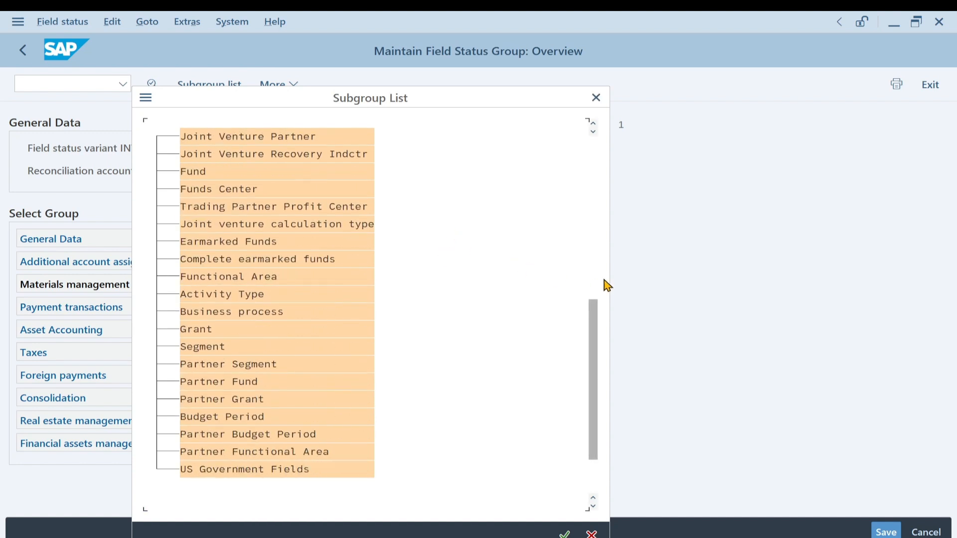
{"action": "left_click_drag", "start_coordinate": [498, 107], "coordinate": [675, 87]}
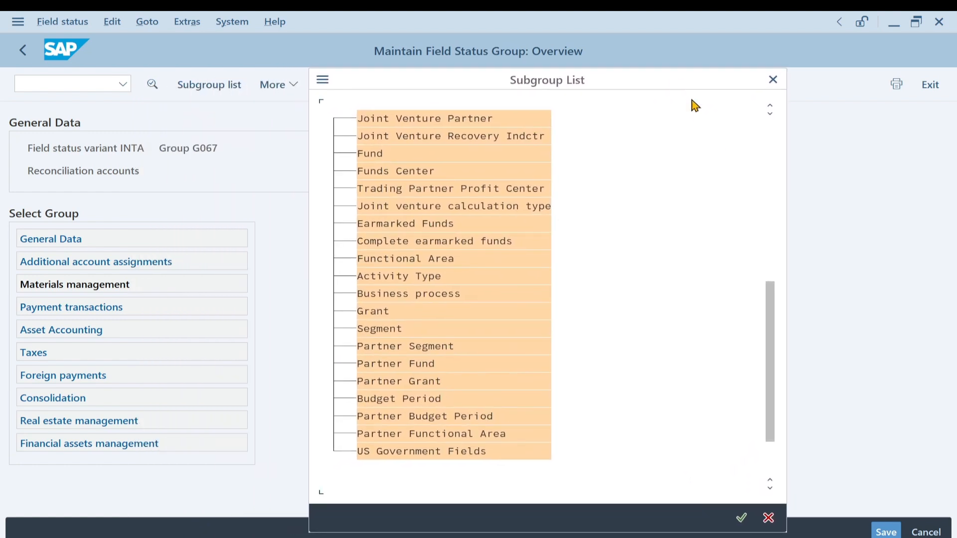
{"action": "left_click_drag", "start_coordinate": [771, 349], "coordinate": [750, 179]}
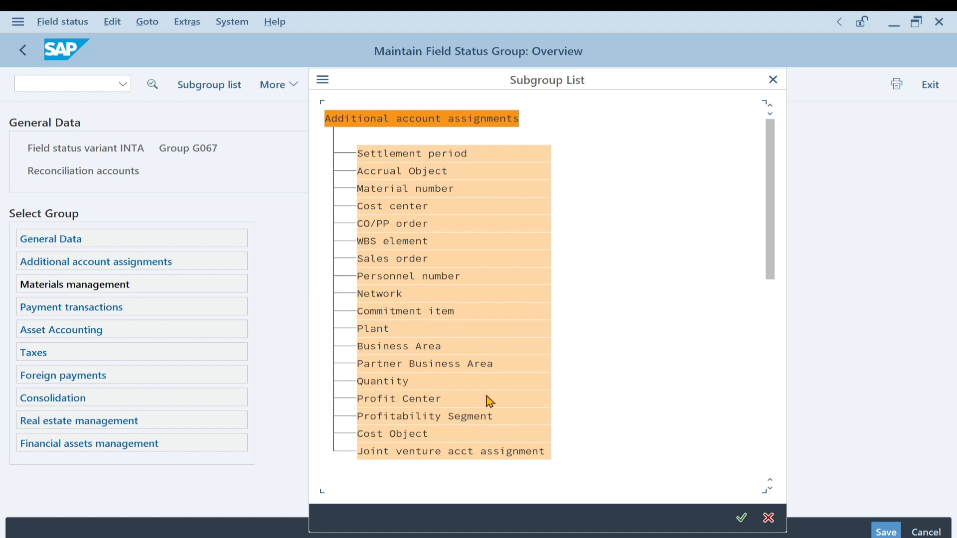
{"action": "scroll", "coordinate": [507, 327], "scroll_direction": "down", "scroll_amount": 7}
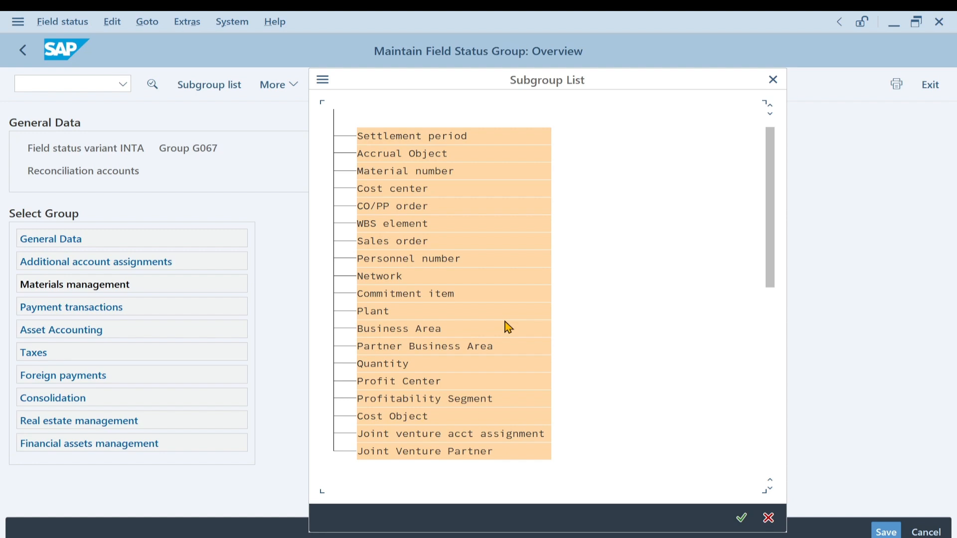
{"action": "scroll", "coordinate": [507, 327], "scroll_direction": "down", "scroll_amount": 5}
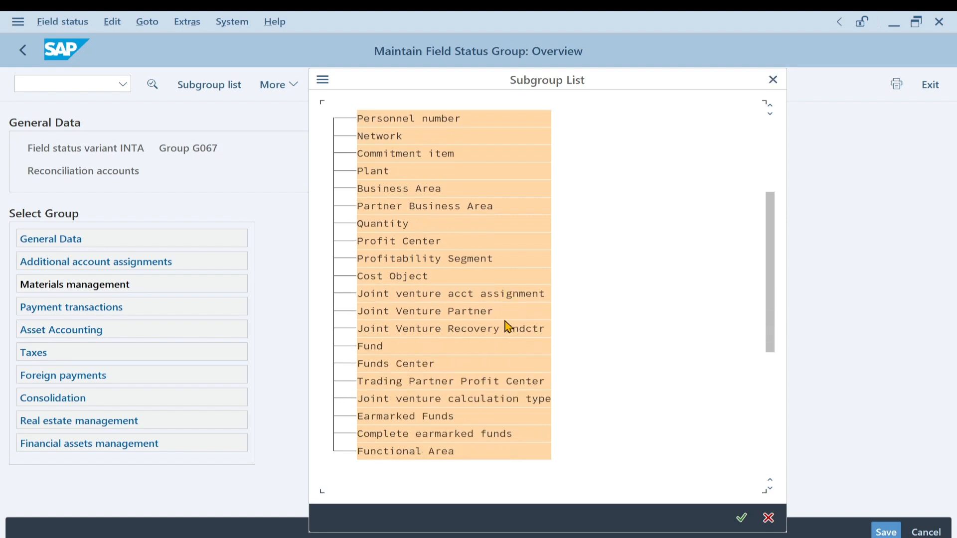
{"action": "scroll", "coordinate": [509, 307], "scroll_direction": "down", "scroll_amount": 6}
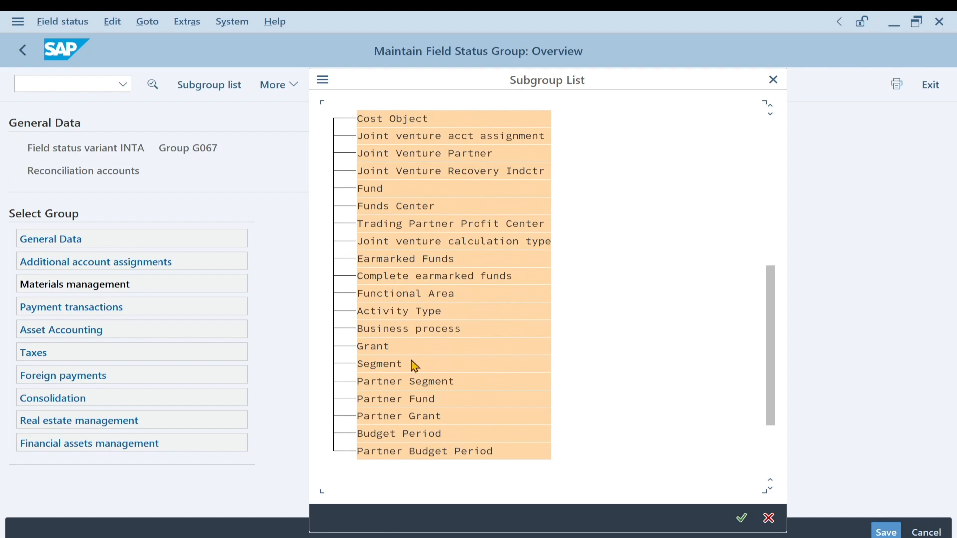
{"action": "scroll", "coordinate": [523, 335], "scroll_direction": "down", "scroll_amount": 4}
{"action": "scroll", "coordinate": [526, 335], "scroll_direction": "down", "scroll_amount": 2}
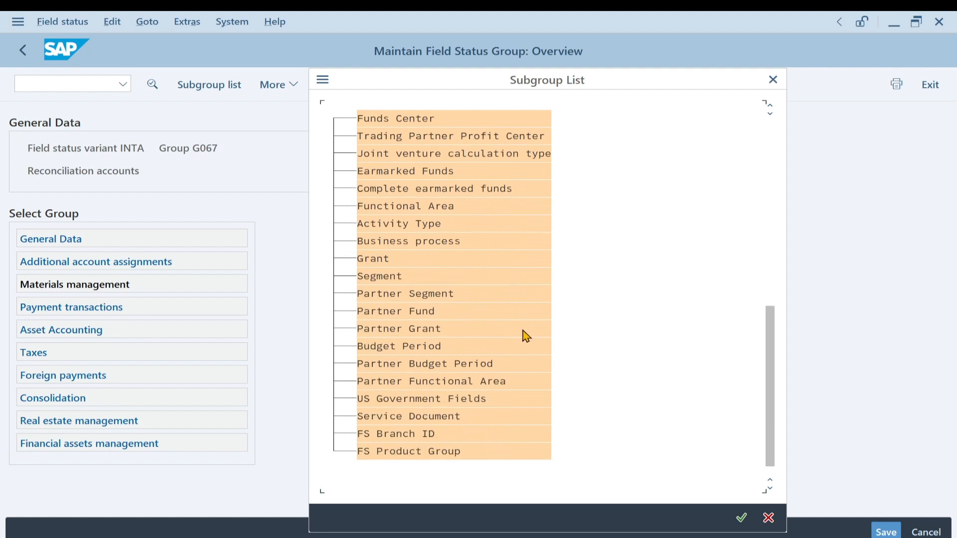
{"action": "scroll", "coordinate": [526, 333], "scroll_direction": "up", "scroll_amount": 1}
{"action": "scroll", "coordinate": [525, 332], "scroll_direction": "up", "scroll_amount": 10}
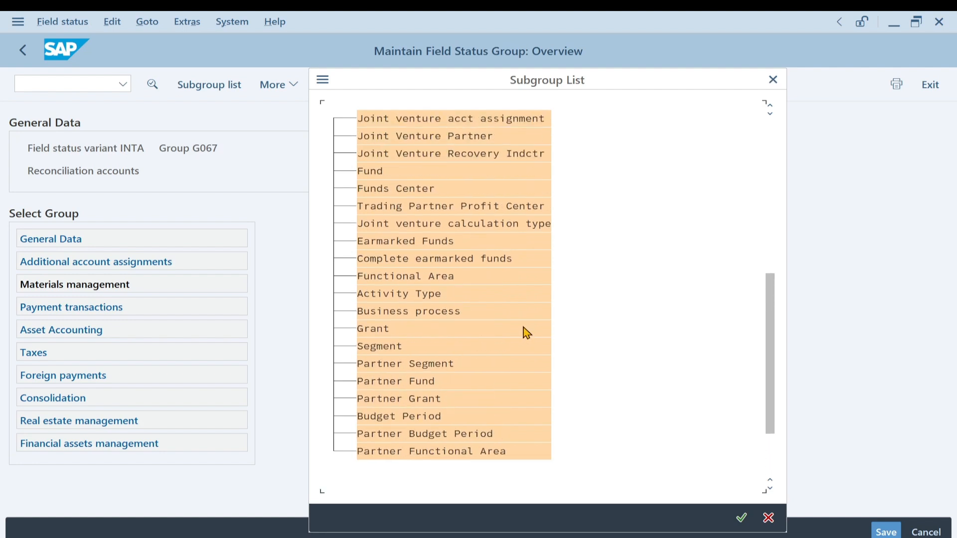
{"action": "scroll", "coordinate": [528, 309], "scroll_direction": "up", "scroll_amount": 7}
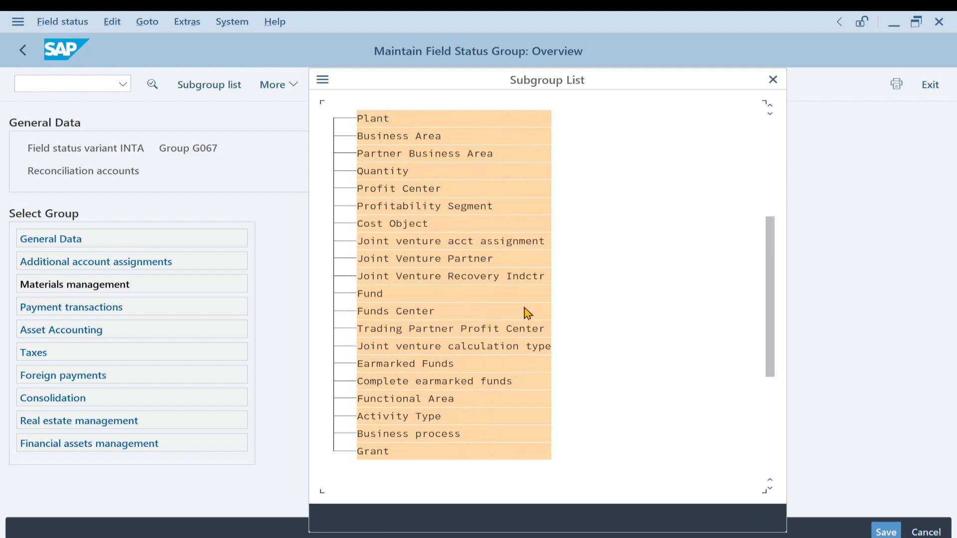
{"action": "scroll", "coordinate": [528, 299], "scroll_direction": "up", "scroll_amount": 6}
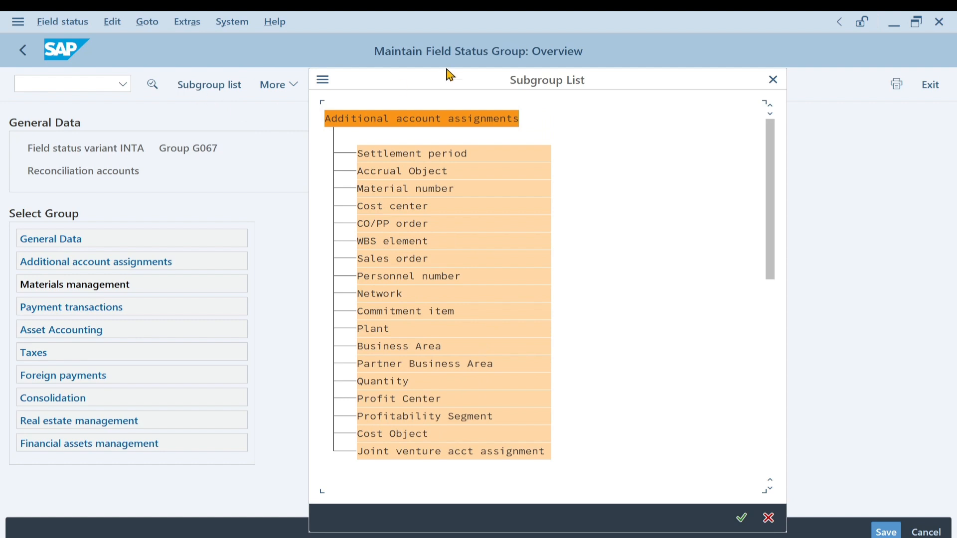
{"action": "left_click", "coordinate": [773, 80]}
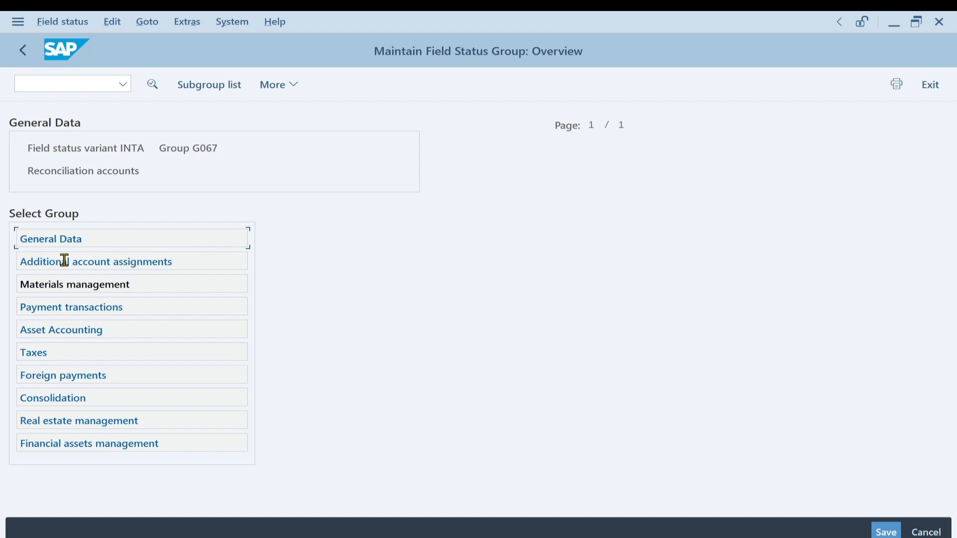
Open the Additional account assignments settings of group G067 and set the Cost center field to optional entry.
{"action": "double_click", "coordinate": [146, 260]}
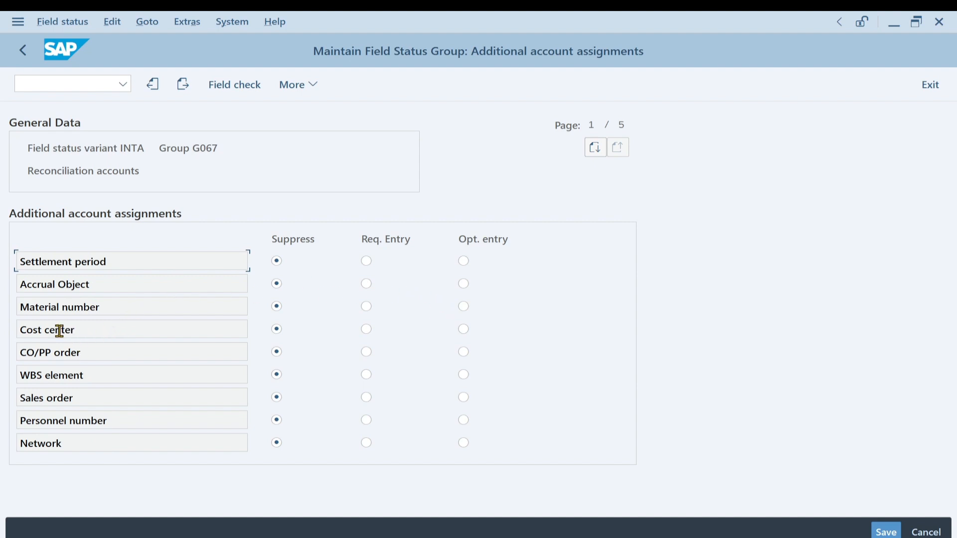
{"action": "left_click_drag", "start_coordinate": [21, 329], "coordinate": [90, 328]}
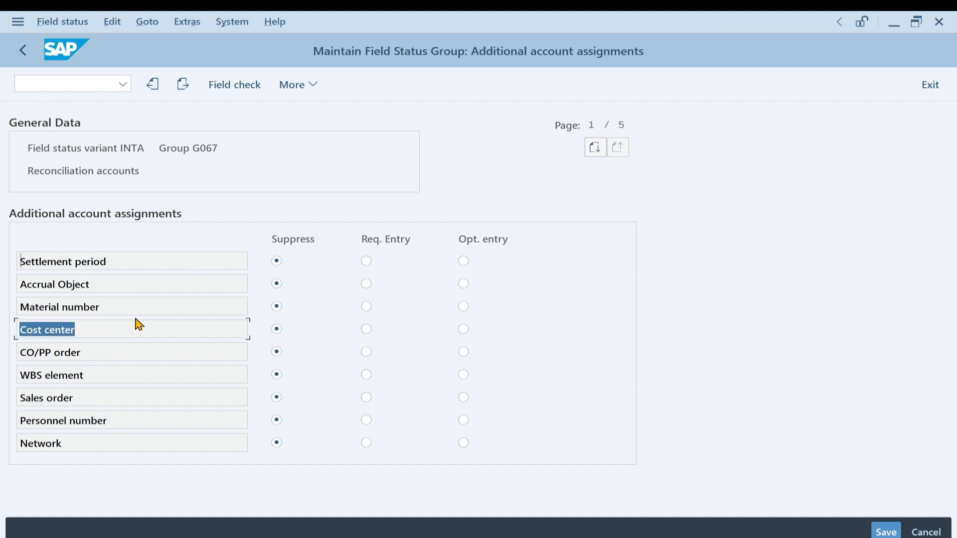
{"action": "left_click", "coordinate": [367, 333]}
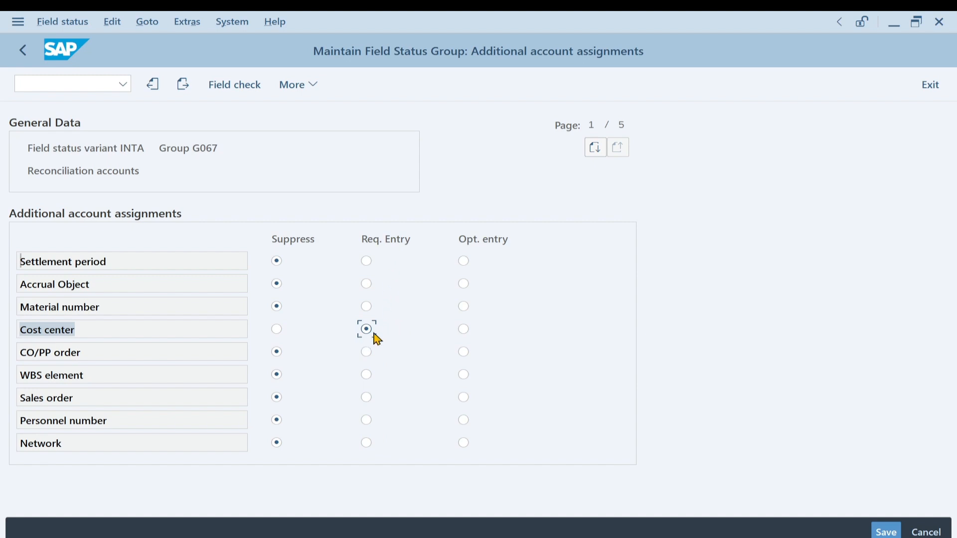
{"action": "left_click", "coordinate": [129, 332]}
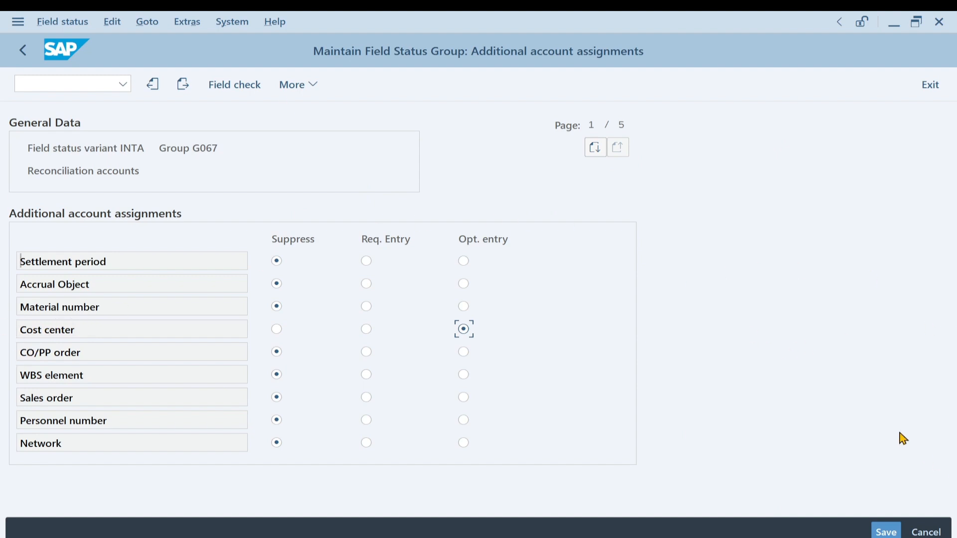
Review the statuses on the remaining pages of Additional account assignments up to page 5, and return to the field status groups overview.
{"action": "left_click", "coordinate": [595, 148]}
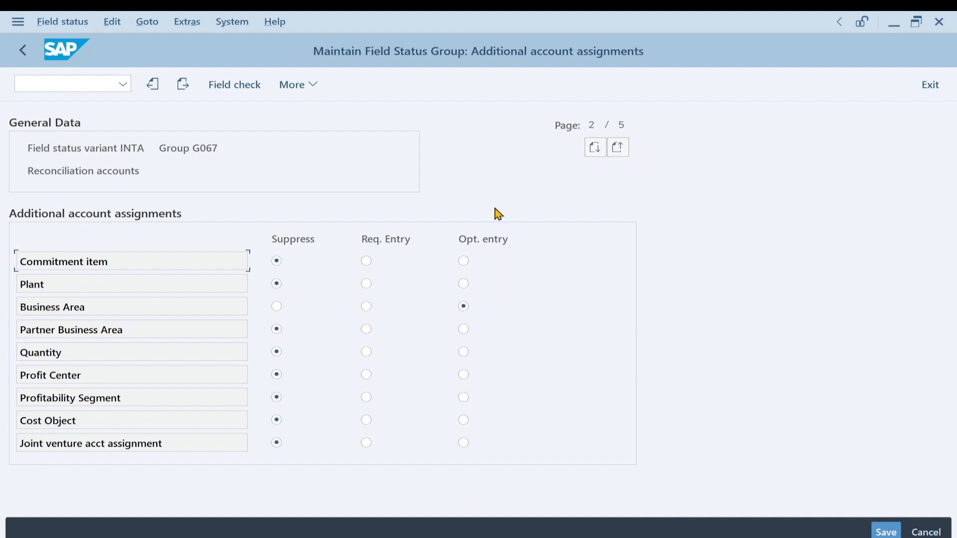
{"action": "left_click", "coordinate": [625, 149]}
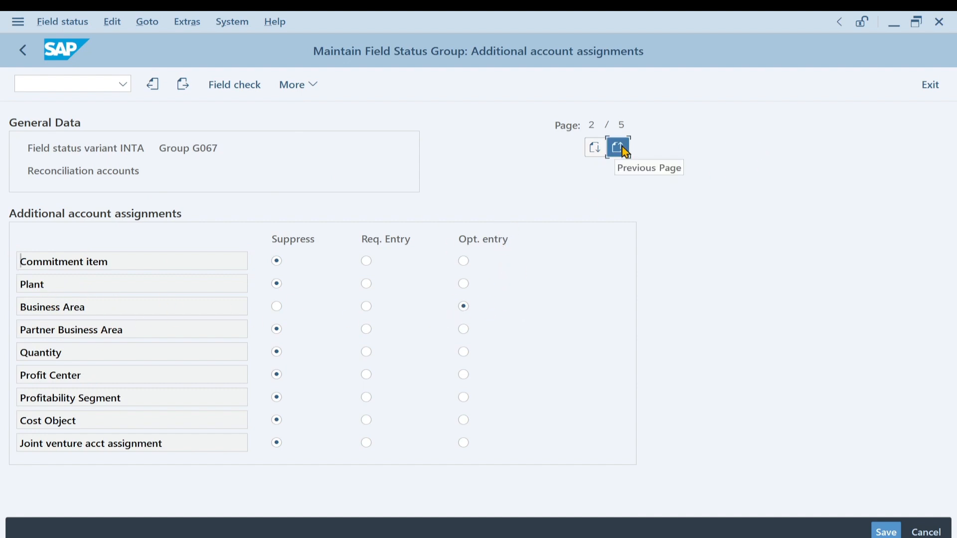
{"action": "left_click", "coordinate": [597, 155]}
{"action": "left_click", "coordinate": [597, 157]}
{"action": "left_click", "coordinate": [598, 158]}
{"action": "left_click", "coordinate": [598, 158]}
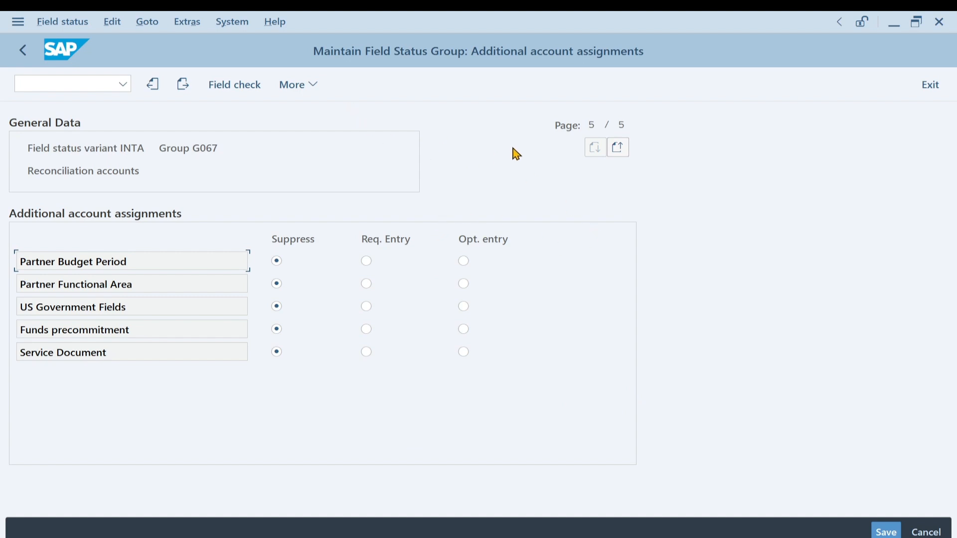
{"action": "left_click", "coordinate": [30, 57]}
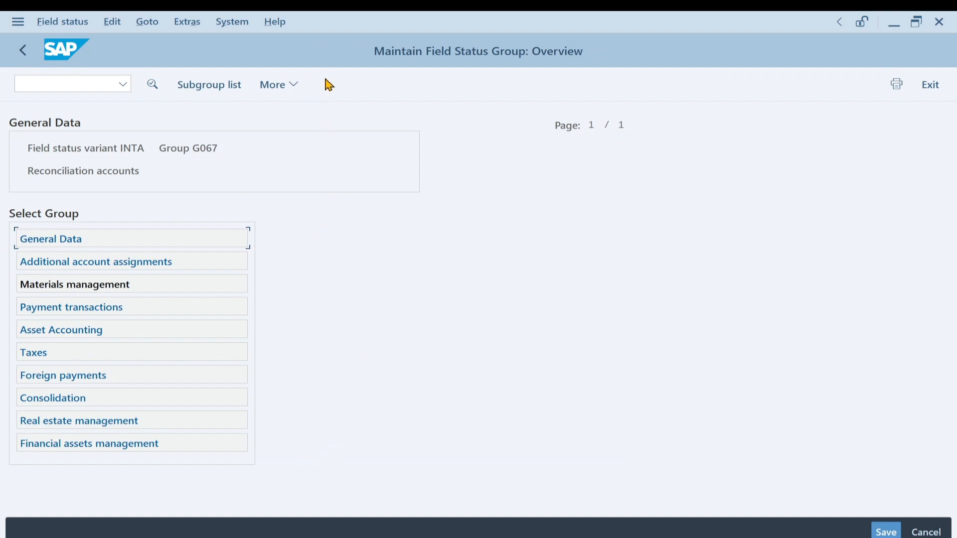
{"action": "left_click", "coordinate": [22, 51]}
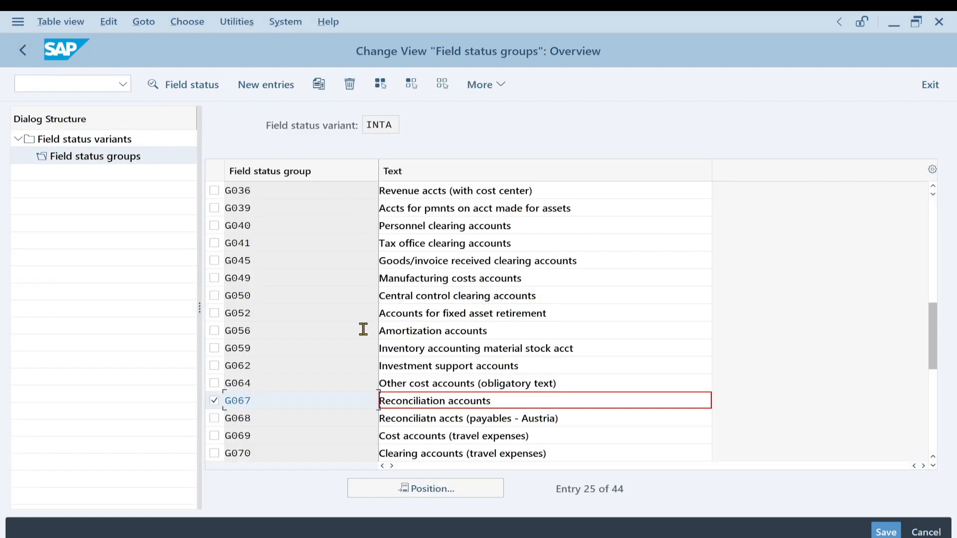
Deselect field status group G067 and look over the first groups in the variant's list.
{"action": "left_click", "coordinate": [214, 400]}
{"action": "scroll", "coordinate": [342, 276], "scroll_direction": "up", "scroll_amount": 2}
{"action": "scroll", "coordinate": [341, 271], "scroll_direction": "up", "scroll_amount": 4}
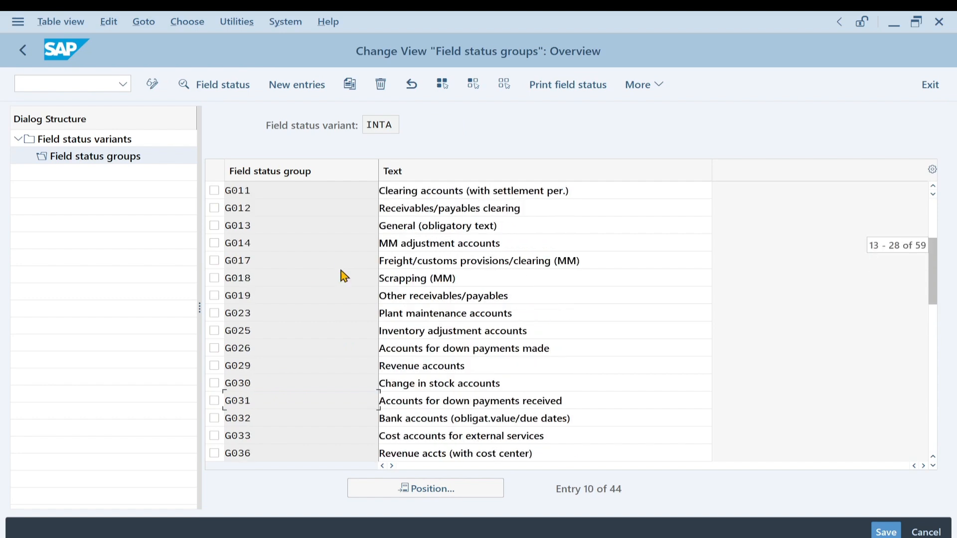
{"action": "scroll", "coordinate": [341, 267], "scroll_direction": "up", "scroll_amount": 2}
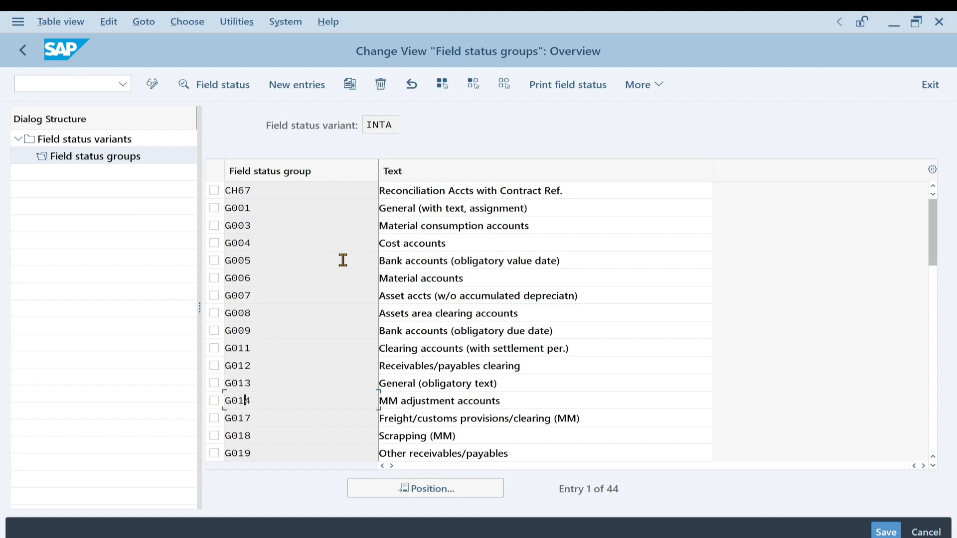
Save field status variant INTA's group changes under the proposed customizing request and exit to the SAP Easy Access screen.
{"action": "scroll", "coordinate": [339, 252], "scroll_direction": "down", "scroll_amount": 1}
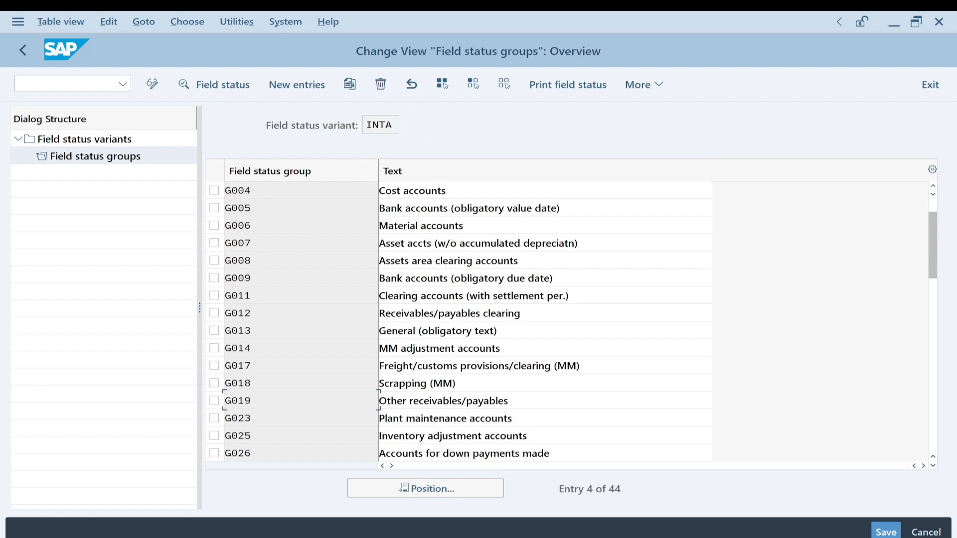
{"action": "left_click", "coordinate": [886, 532]}
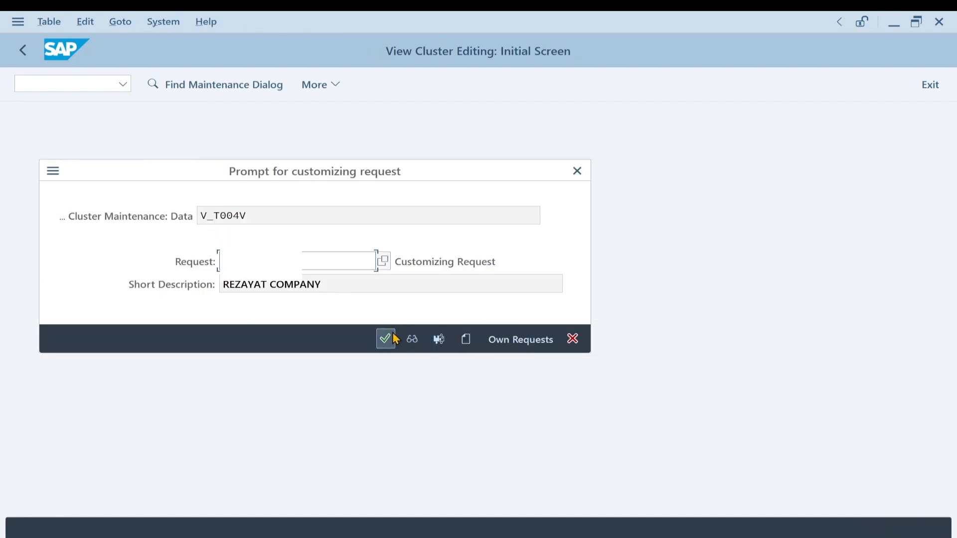
{"action": "left_click", "coordinate": [386, 340]}
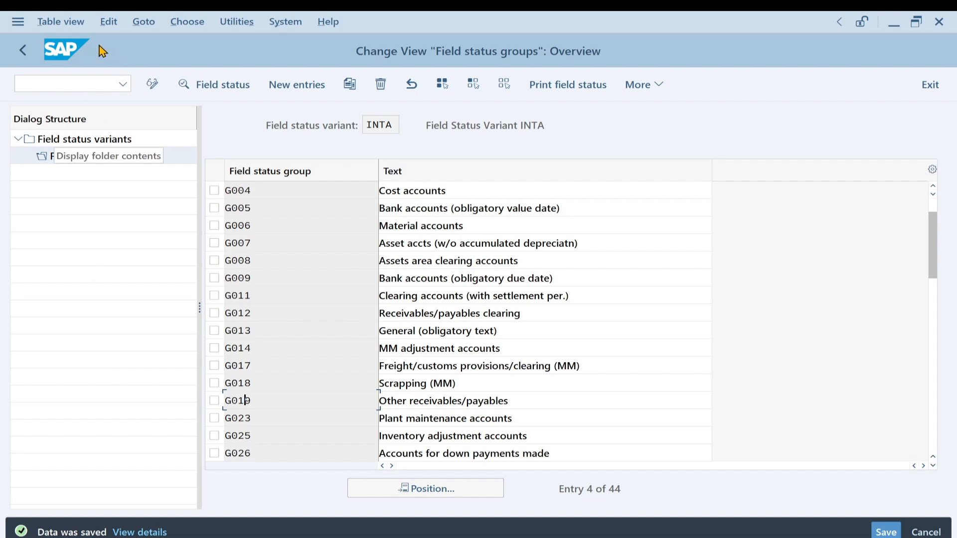
{"action": "left_click", "coordinate": [26, 52]}
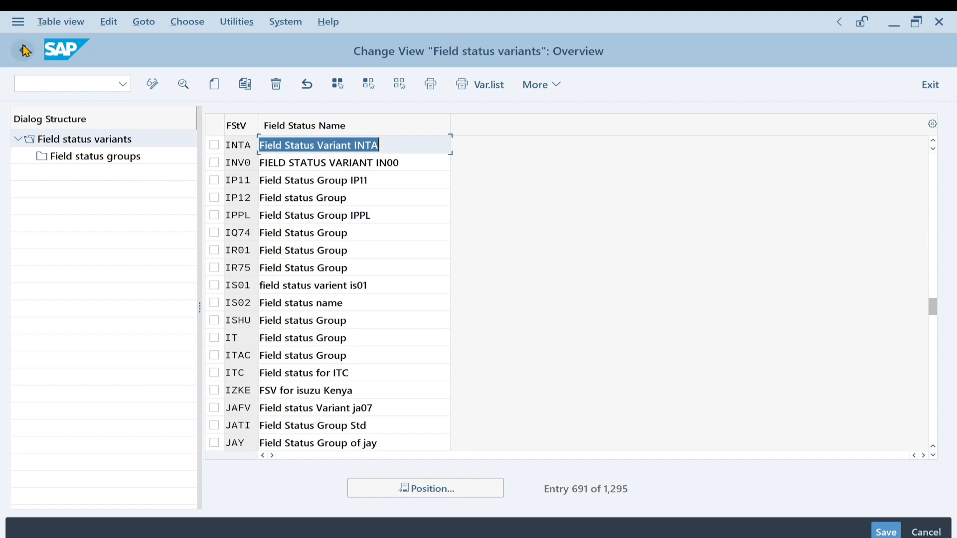
{"action": "left_click", "coordinate": [930, 84]}
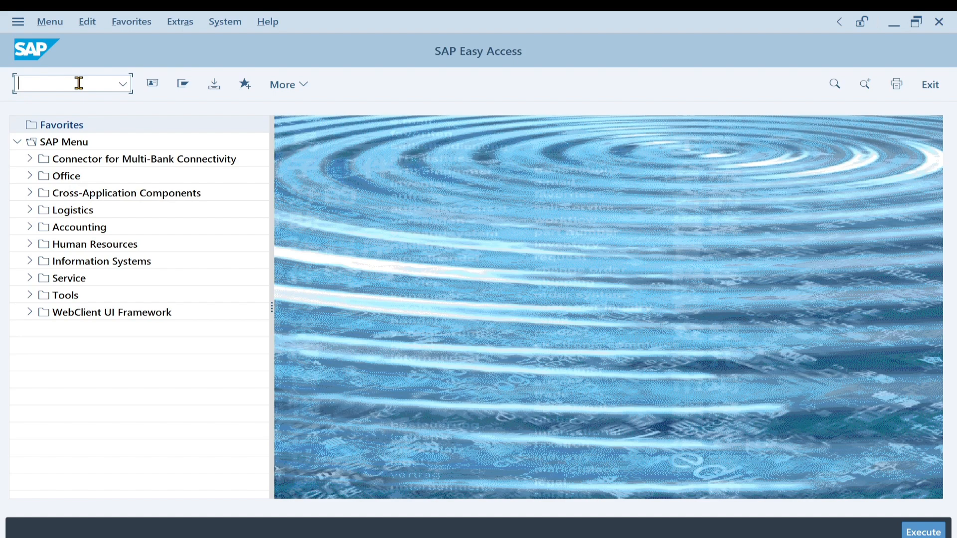
Open SPRO and start Assign Company Code to Field Status Variants under Financial Accounting Global Settings, Ledgers, Fields.
{"action": "type", "text": "SPRO"}
{"action": "key", "text": "Return"}
{"action": "left_click", "coordinate": [199, 95]}
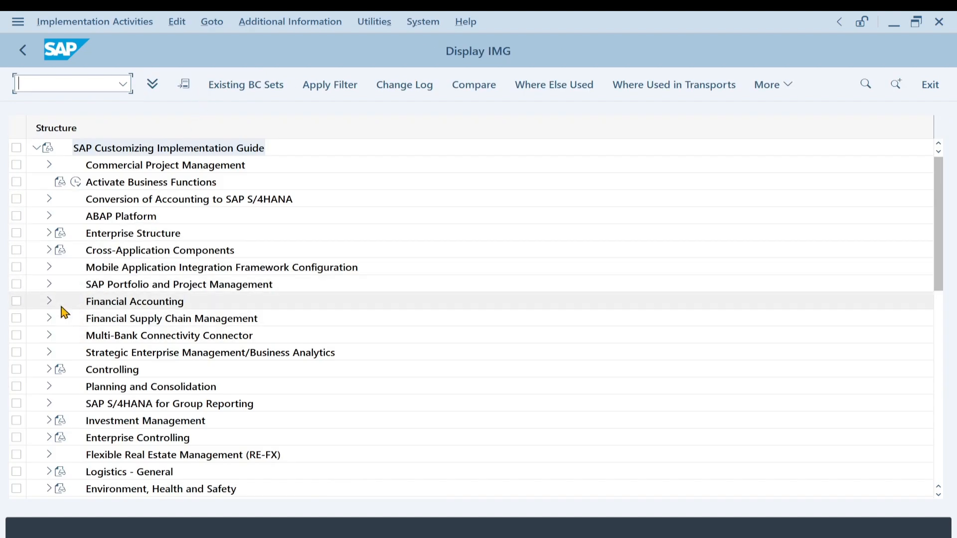
{"action": "left_click", "coordinate": [49, 302]}
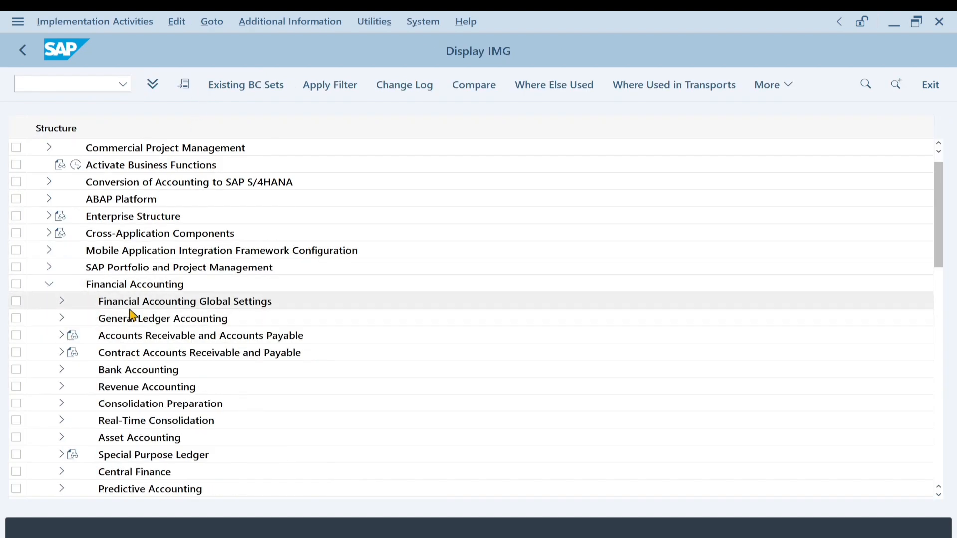
{"action": "left_click", "coordinate": [62, 302]}
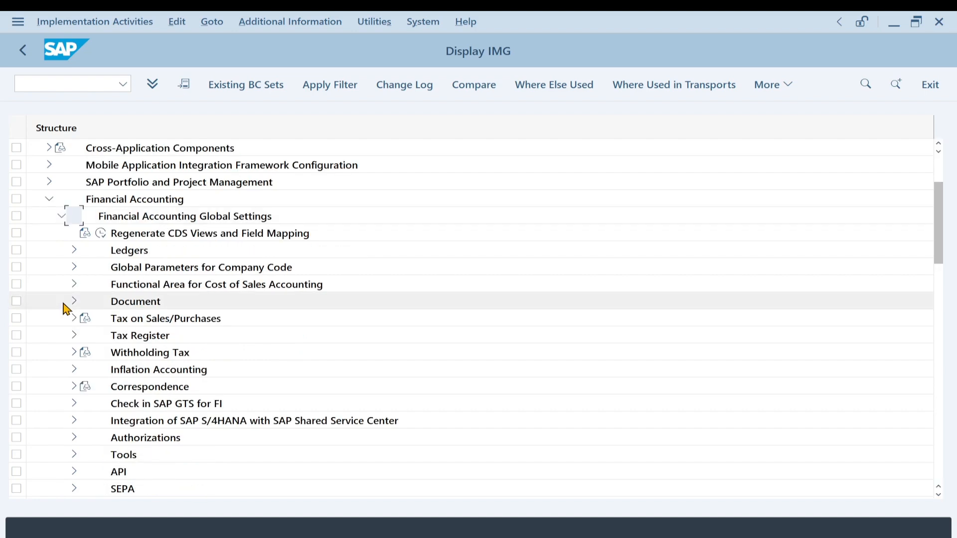
{"action": "left_click", "coordinate": [74, 250]}
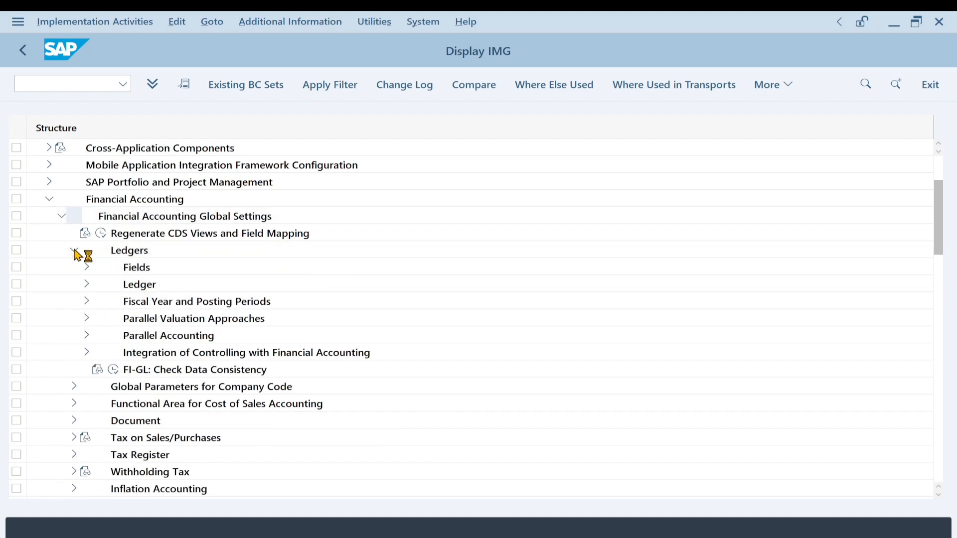
{"action": "left_click", "coordinate": [89, 269]}
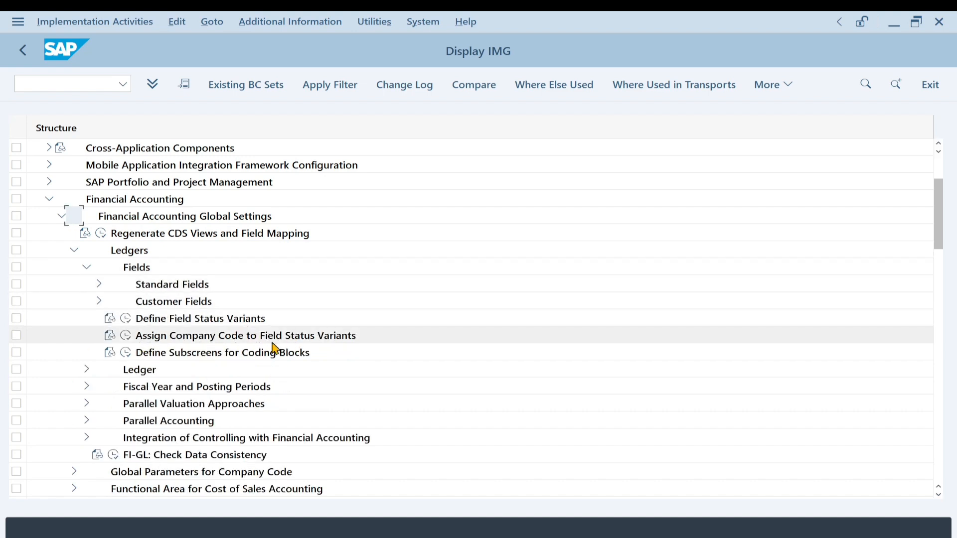
{"action": "left_click", "coordinate": [125, 335]}
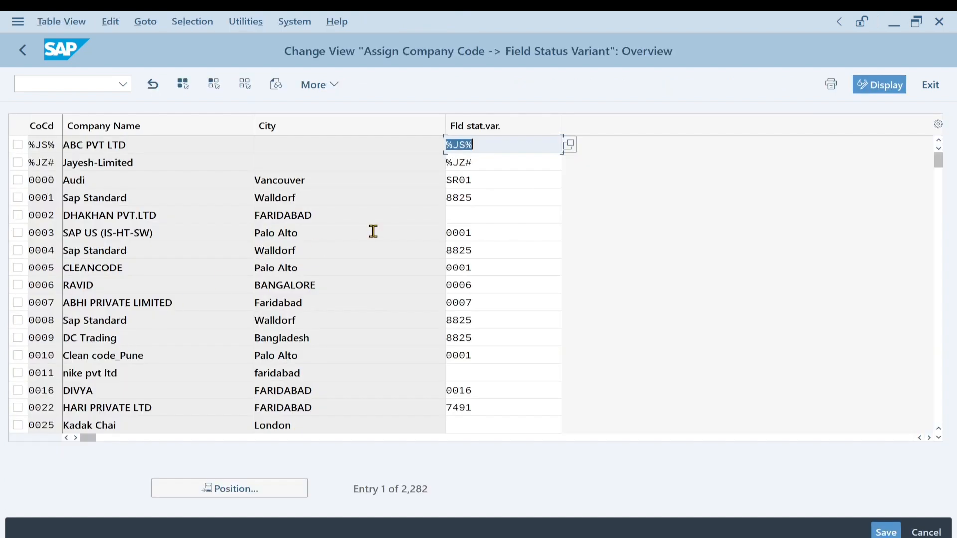
Locate company code INTA in the assignment table and assign field status variant INTA to it.
{"action": "left_click", "coordinate": [207, 487]}
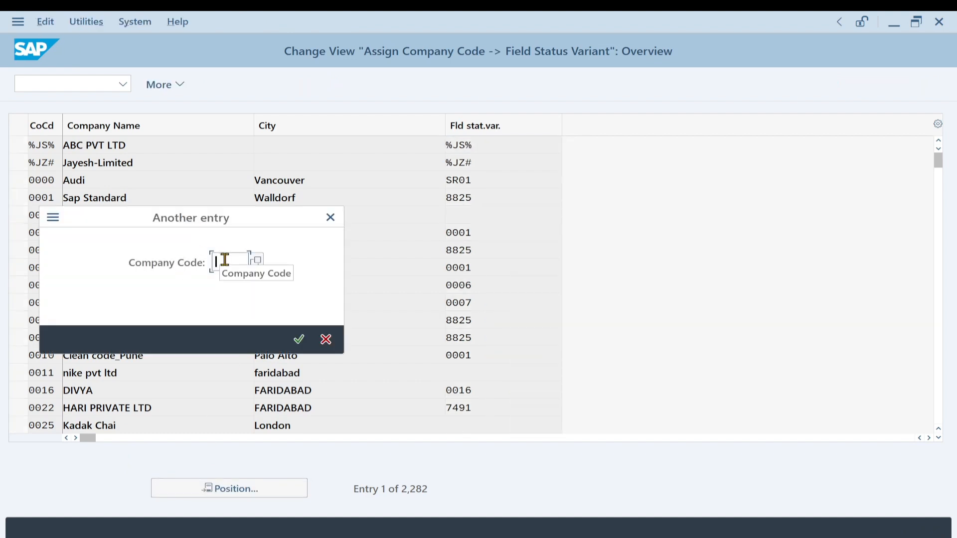
{"action": "type", "text": "INTA"}
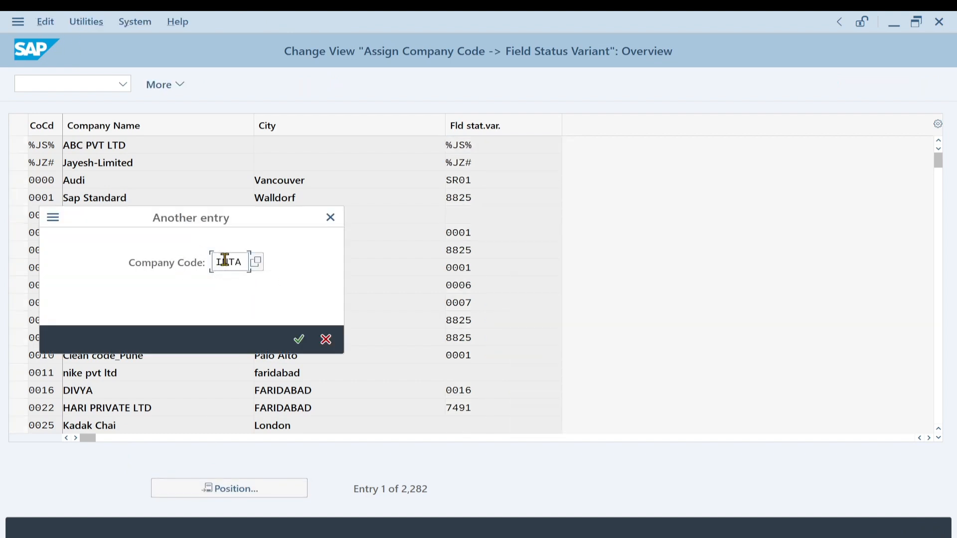
{"action": "left_click", "coordinate": [299, 339]}
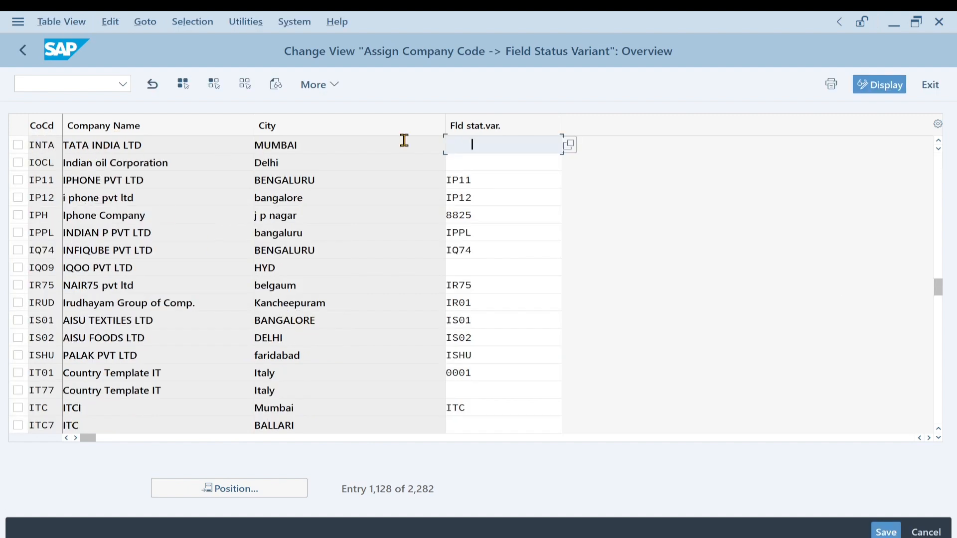
{"action": "left_click", "coordinate": [488, 144]}
{"action": "left_click", "coordinate": [597, 164]}
{"action": "left_click", "coordinate": [597, 165]}
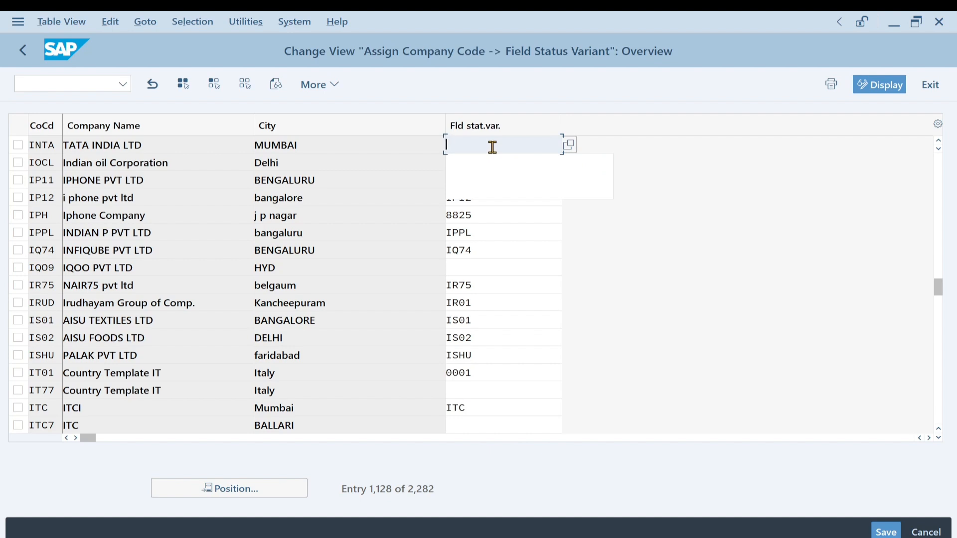
{"action": "type", "text": "INTA"}
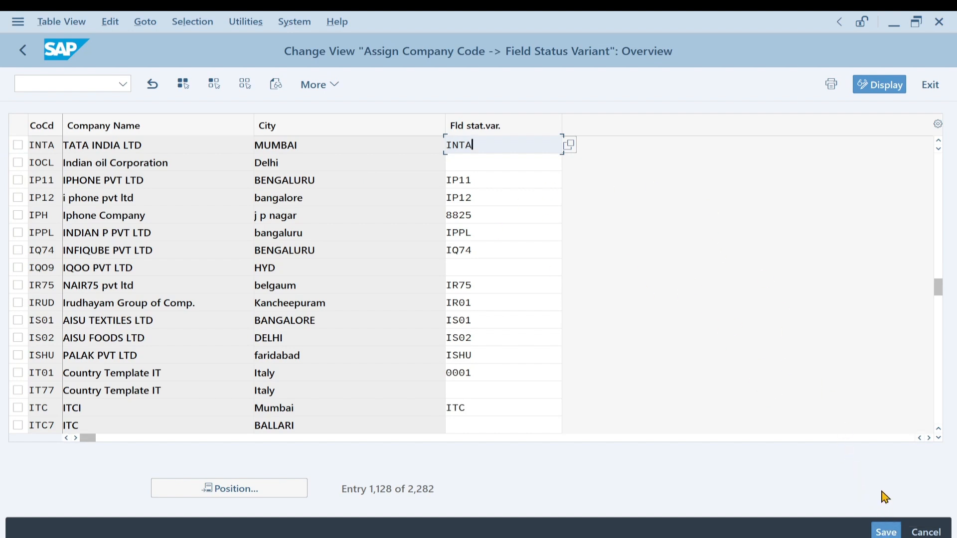
Save the company code assignment under the proposed customizing request and return to the SAP Easy Access screen.
{"action": "left_click", "coordinate": [886, 533]}
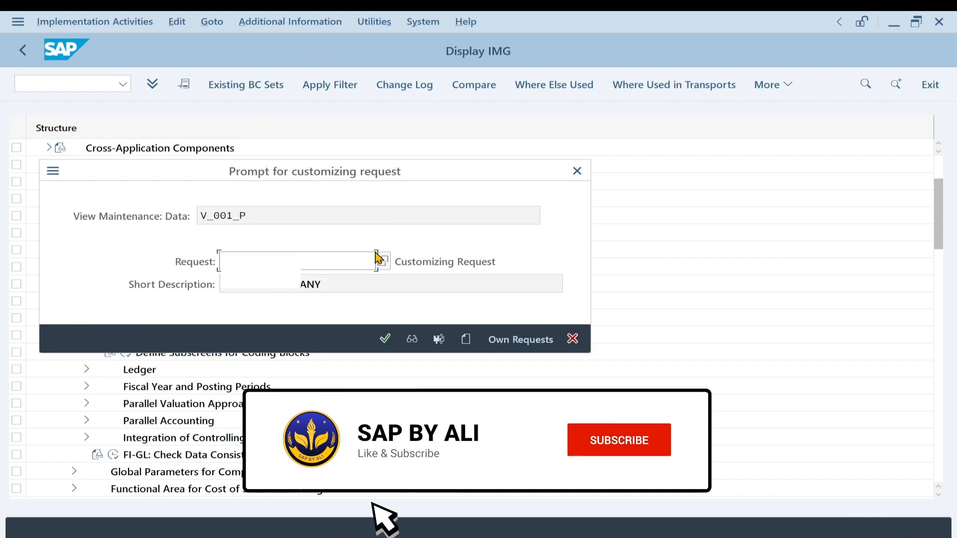
{"action": "left_click", "coordinate": [385, 340]}
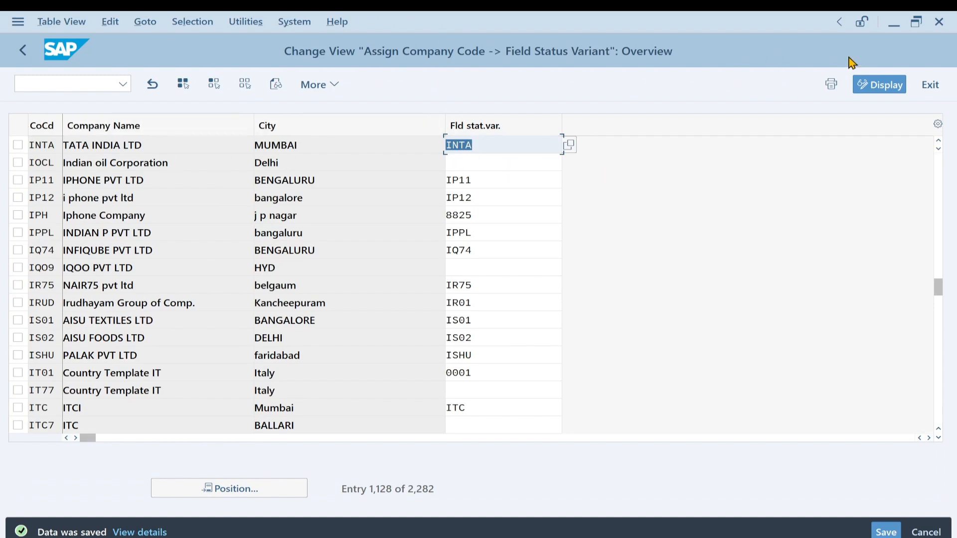
{"action": "left_click", "coordinate": [931, 85]}
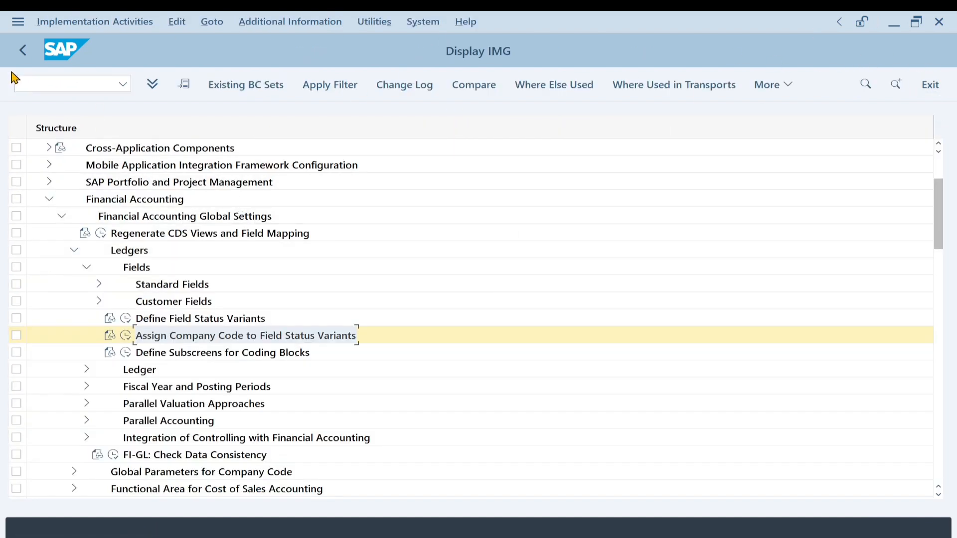
{"action": "left_click", "coordinate": [22, 52]}
{"action": "left_click", "coordinate": [21, 49]}
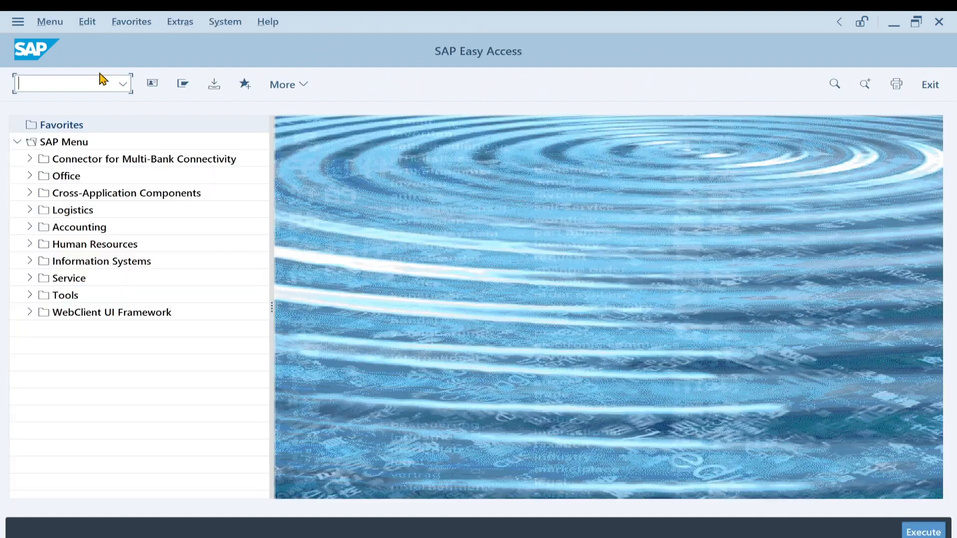
Reopen the company code assignment view by transaction code, check the field status variant of company code INTA, and exit.
{"action": "type", "text": "o"}
{"action": "key", "text": "Return"}
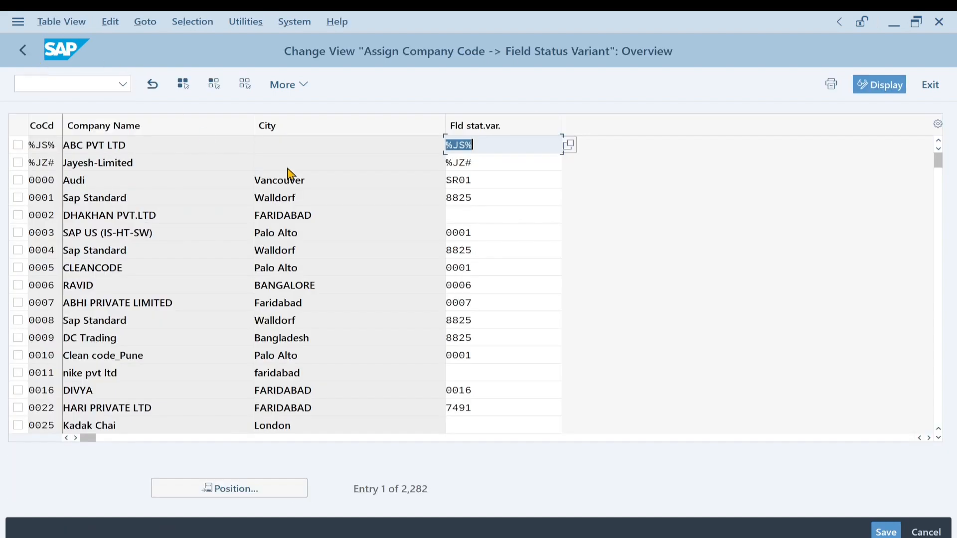
{"action": "left_click", "coordinate": [223, 488]}
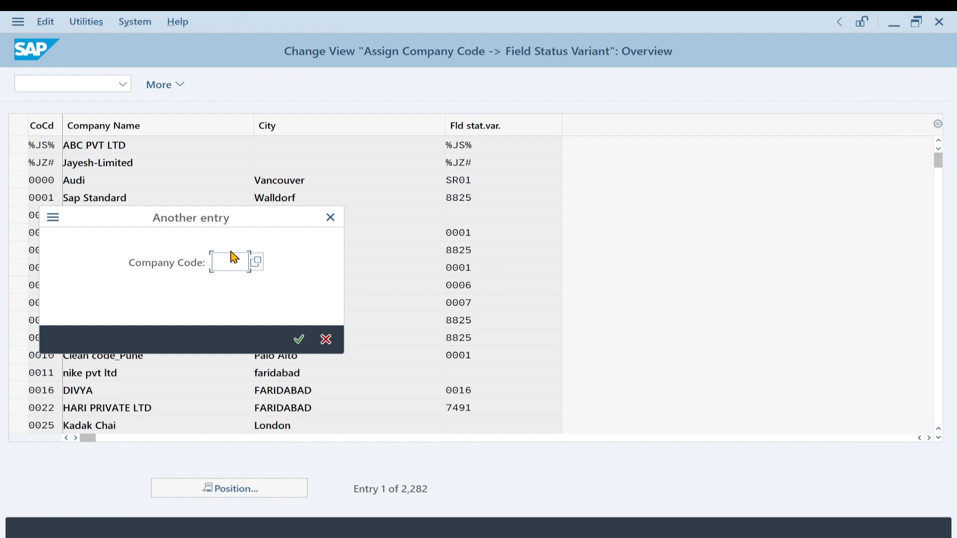
{"action": "type", "text": "INTA"}
{"action": "key", "text": "Return"}
{"action": "type", "text": "INTA"}
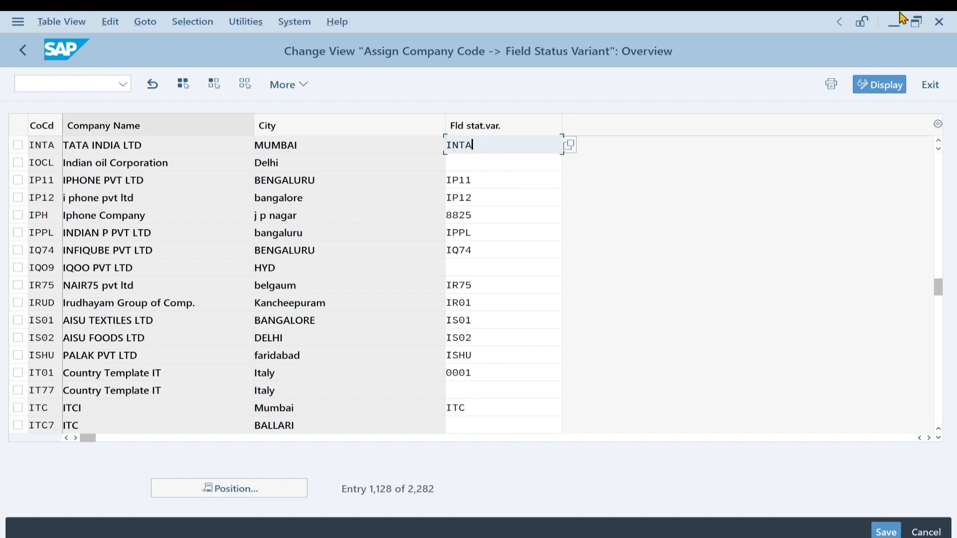
{"action": "left_click", "coordinate": [937, 88]}
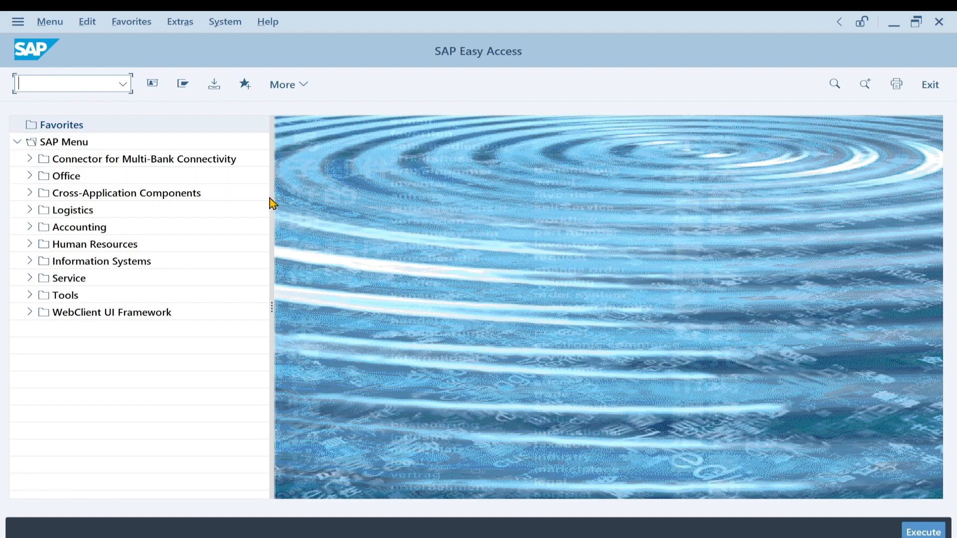
Open the field status variants overview by transaction code, locate variant INTA, and open its field status groups.
{"action": "type", "text": "o"}
{"action": "key", "text": "Return"}
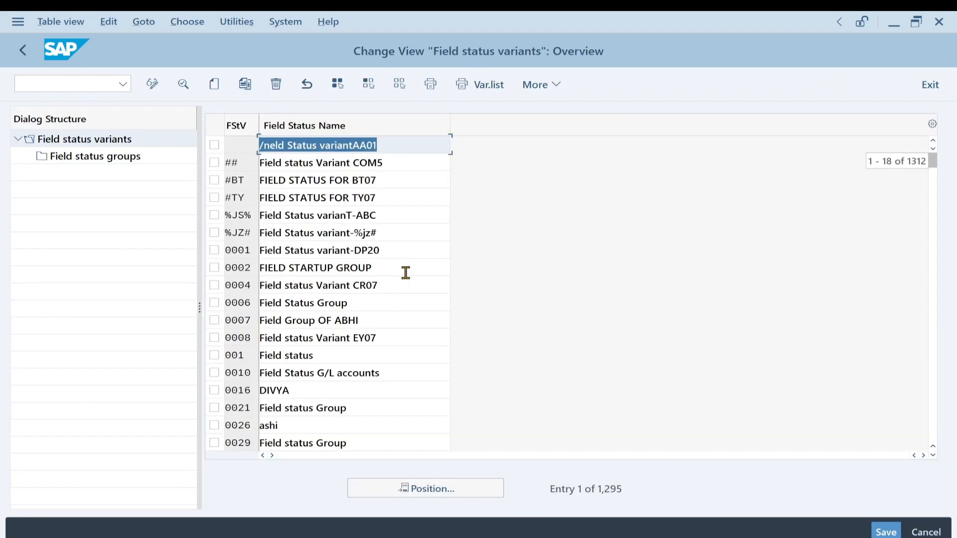
{"action": "left_click", "coordinate": [402, 499]}
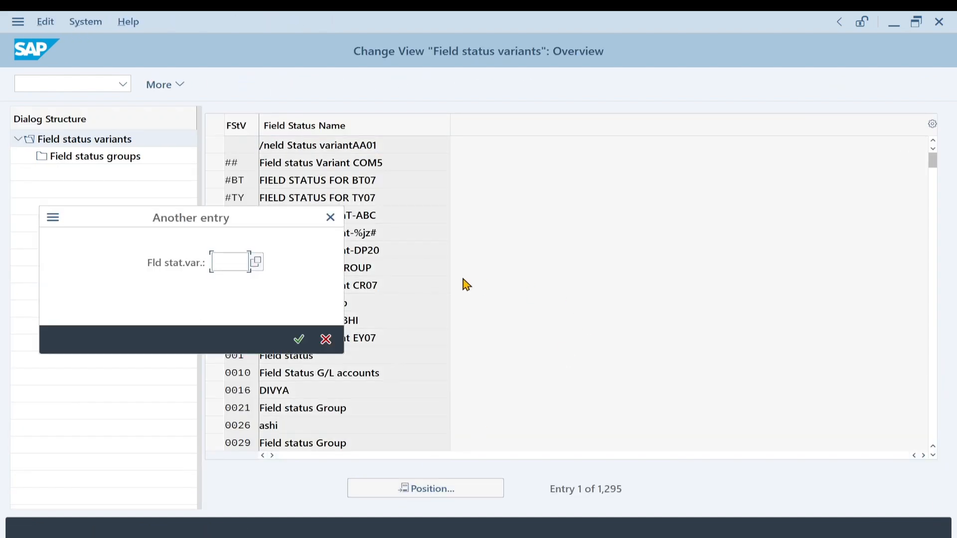
{"action": "key", "text": "BackSpace"}
{"action": "left_click", "coordinate": [224, 28]}
{"action": "key", "text": "Return"}
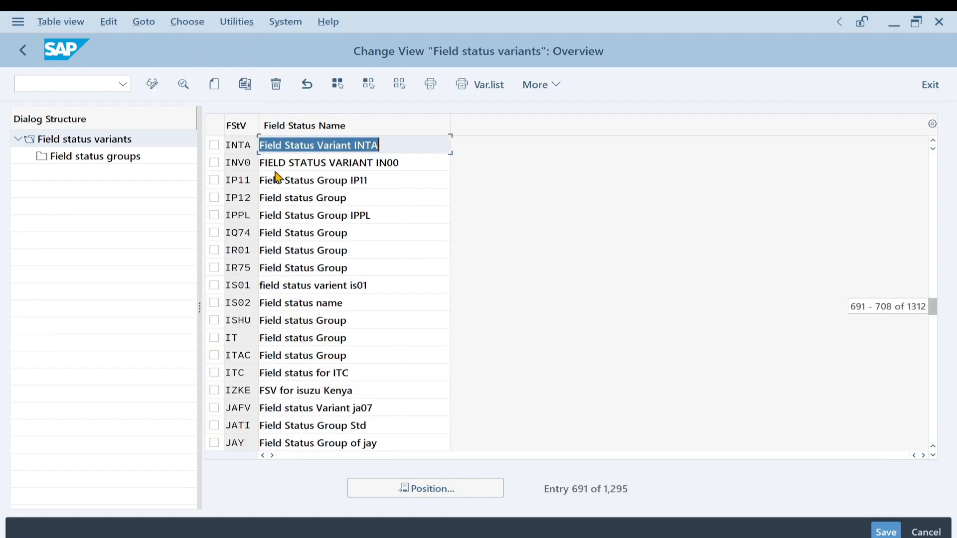
{"action": "left_click", "coordinate": [214, 145]}
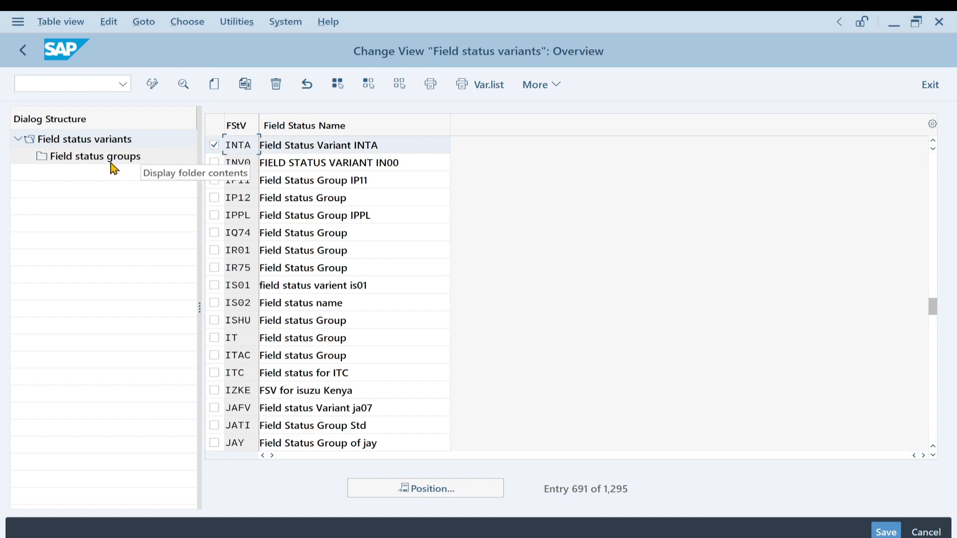
{"action": "double_click", "coordinate": [111, 163]}
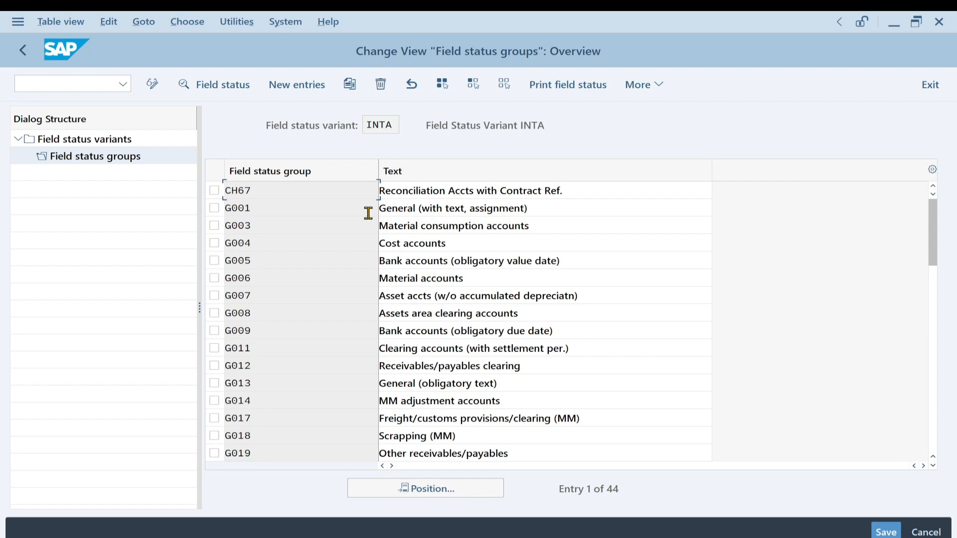
Look through the field status groups of variant INTA down to ICCF, and exit to the SAP Easy Access screen.
{"action": "scroll", "coordinate": [365, 294], "scroll_direction": "down", "scroll_amount": 1}
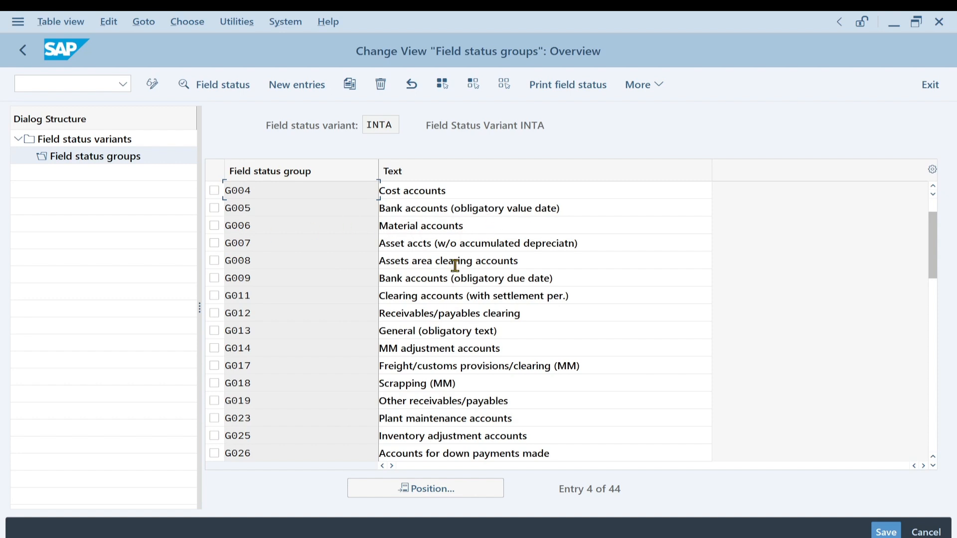
{"action": "scroll", "coordinate": [455, 266], "scroll_direction": "down", "scroll_amount": 2}
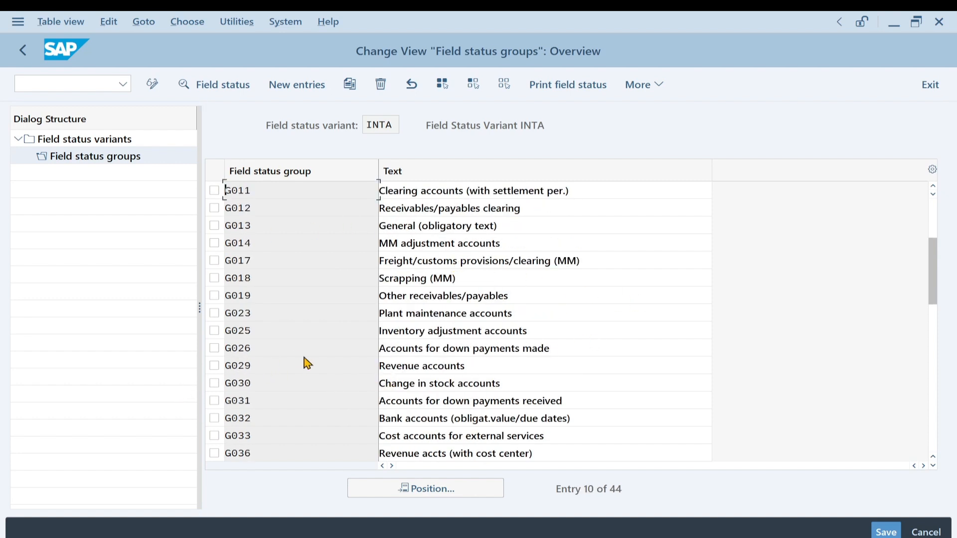
{"action": "scroll", "coordinate": [378, 349], "scroll_direction": "down", "scroll_amount": 3}
{"action": "scroll", "coordinate": [377, 350], "scroll_direction": "down", "scroll_amount": 3}
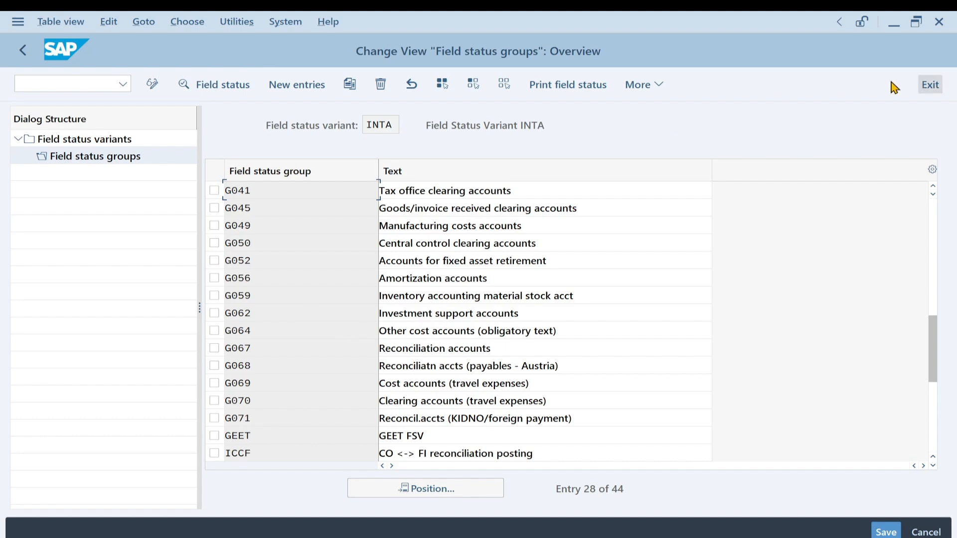
{"action": "left_click", "coordinate": [931, 84]}
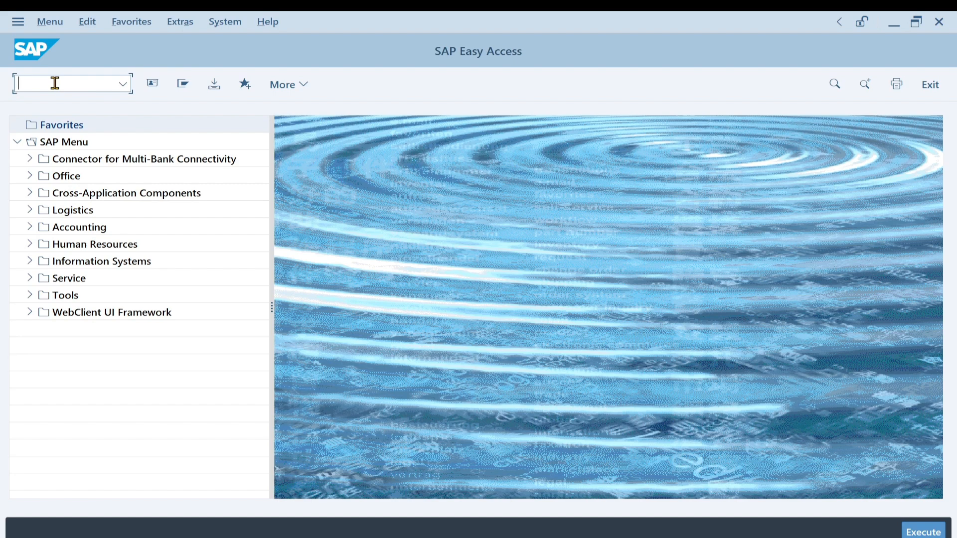
Open central G/L account editing with transaction FS00 and show the creation, bank and interest data for the proposed account in company code 1805.
{"action": "type", "text": "FS00"}
{"action": "key", "text": "Return"}
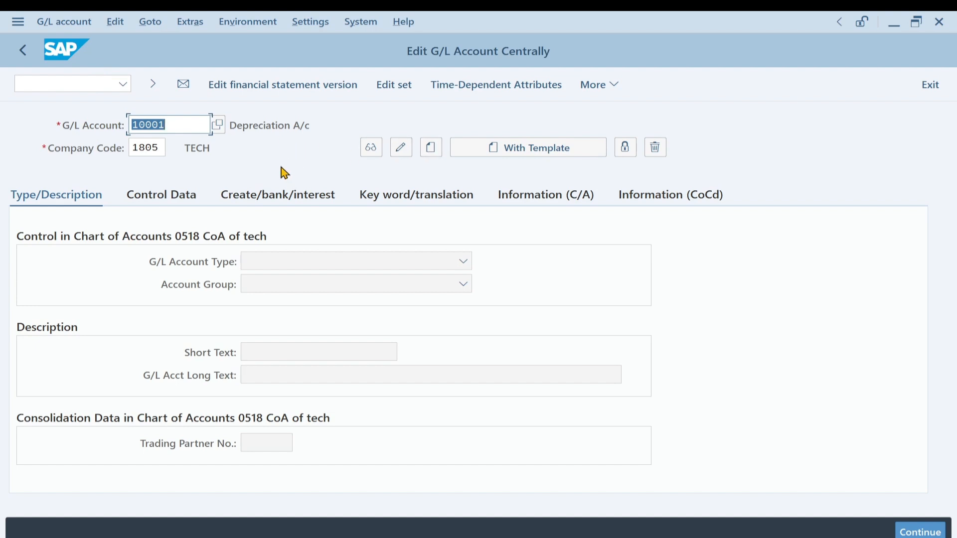
{"action": "left_click", "coordinate": [175, 126]}
{"action": "key", "text": "Return"}
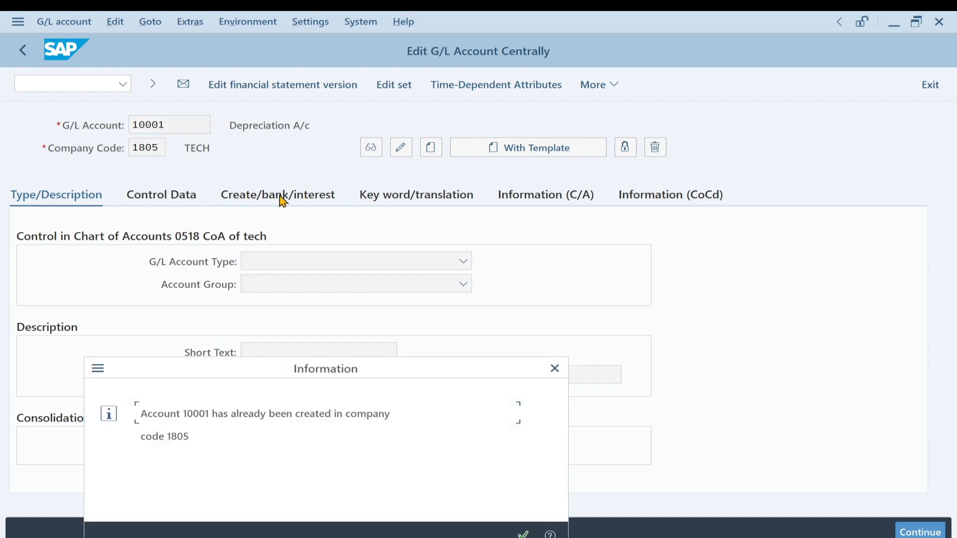
{"action": "key", "text": "Return"}
{"action": "left_click", "coordinate": [283, 198]}
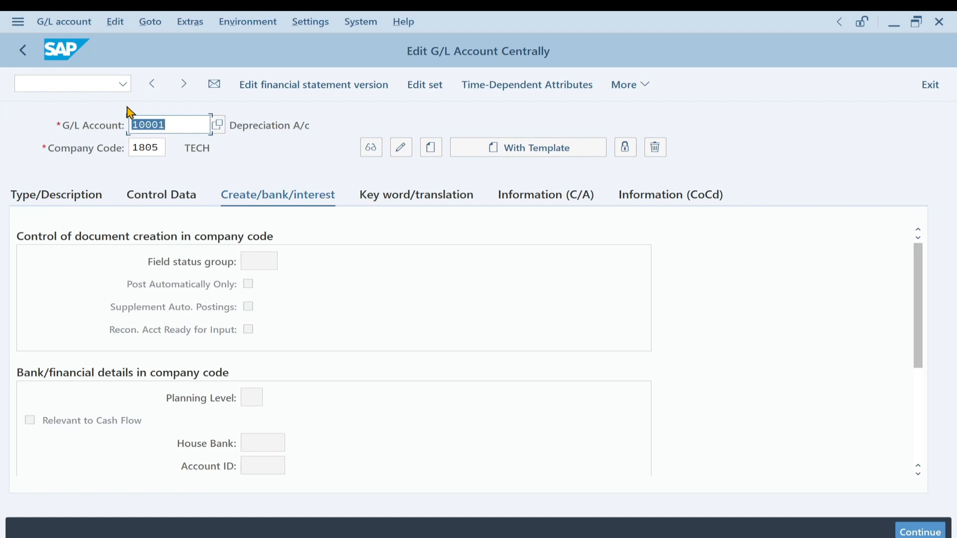
{"action": "left_click", "coordinate": [301, 124]}
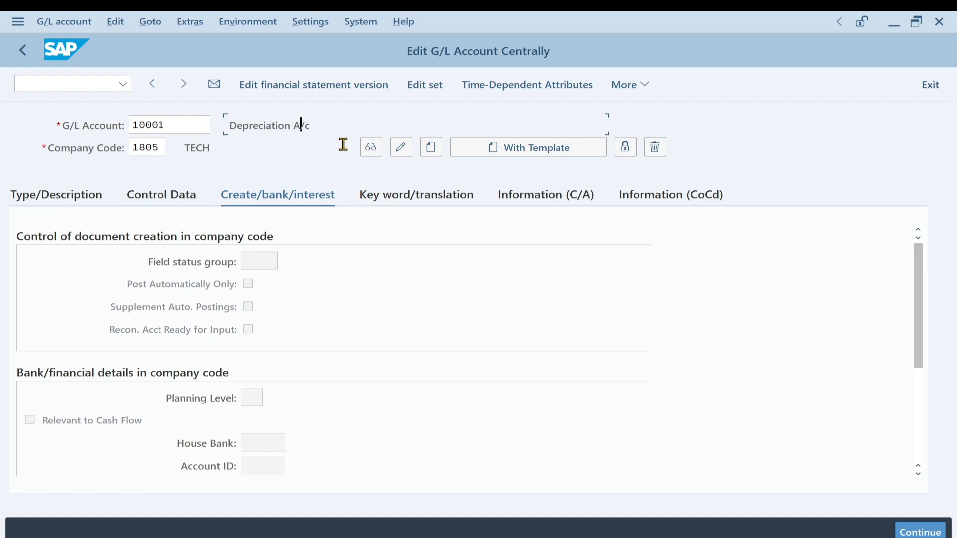
List the field status groups available for the G/L account, close the list, and exit to the SAP Easy Access screen.
{"action": "left_click", "coordinate": [252, 262]}
{"action": "left_click", "coordinate": [286, 261]}
{"action": "left_click_drag", "start_coordinate": [561, 140], "coordinate": [772, 82]}
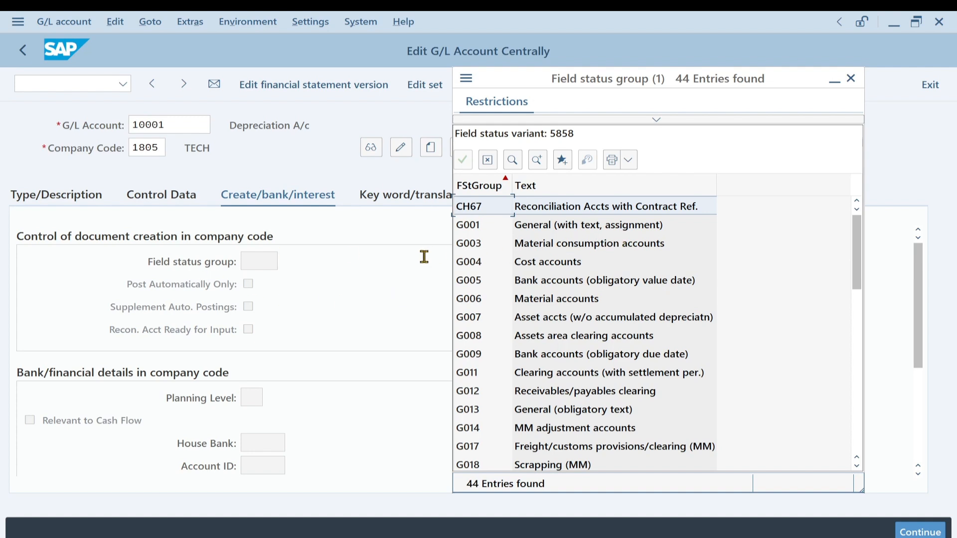
{"action": "left_click", "coordinate": [850, 78]}
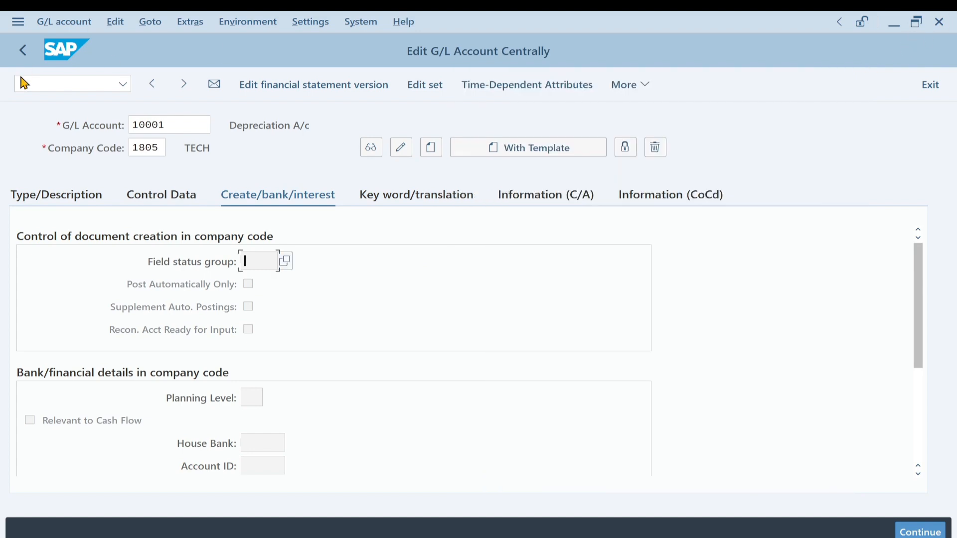
{"action": "left_click", "coordinate": [930, 85]}
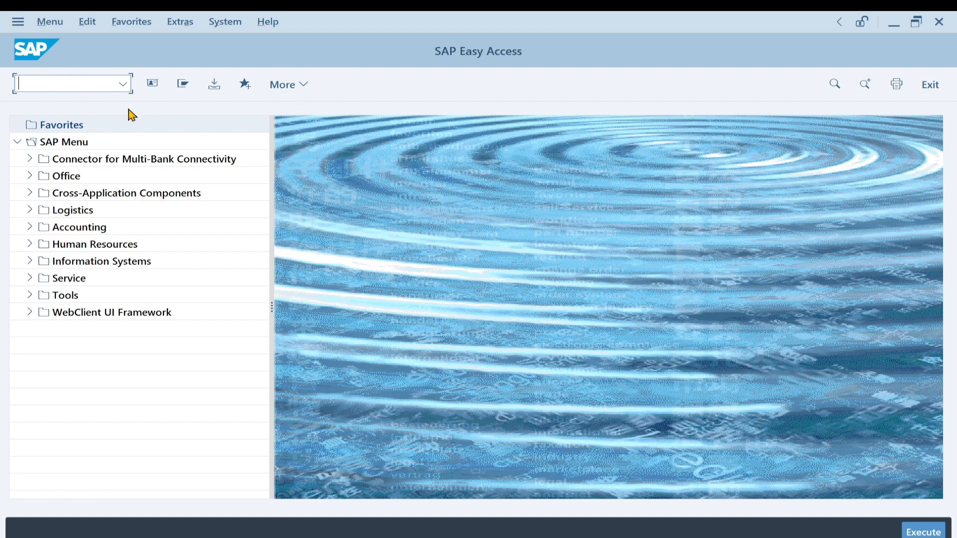
Open the Data Browser with transaction SE16 and display the entries of table T004V for field status variant INTA.
{"action": "type", "text": "SE16"}
{"action": "left_click_drag", "start_coordinate": [64, 81], "coordinate": [2, 92]}
{"action": "left_click", "coordinate": [113, 85]}
{"action": "key", "text": "Return"}
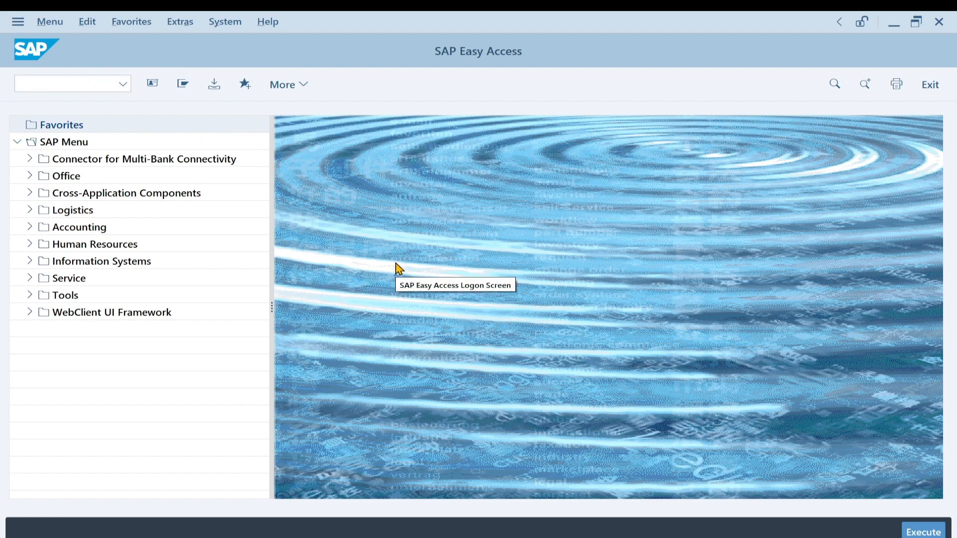
{"action": "left_click", "coordinate": [212, 167]}
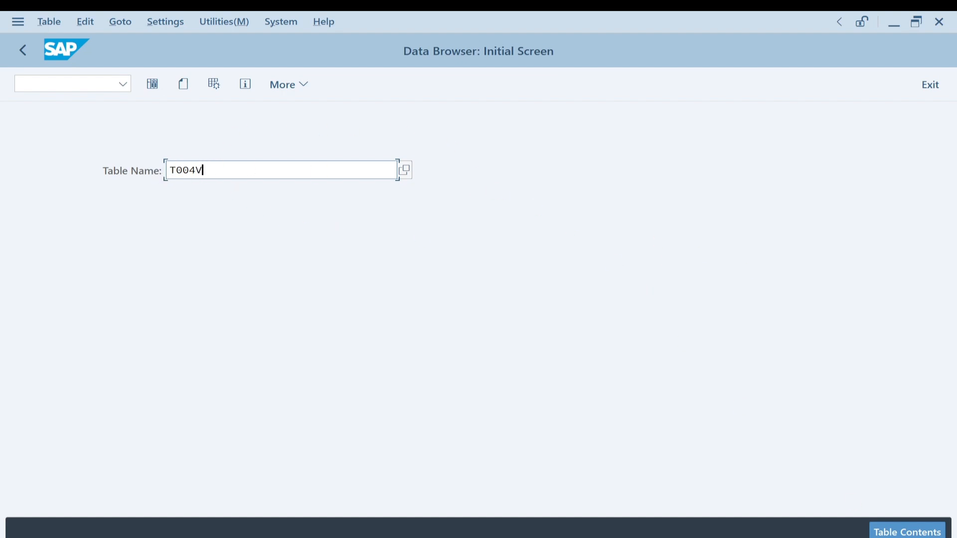
{"action": "key", "text": "Return"}
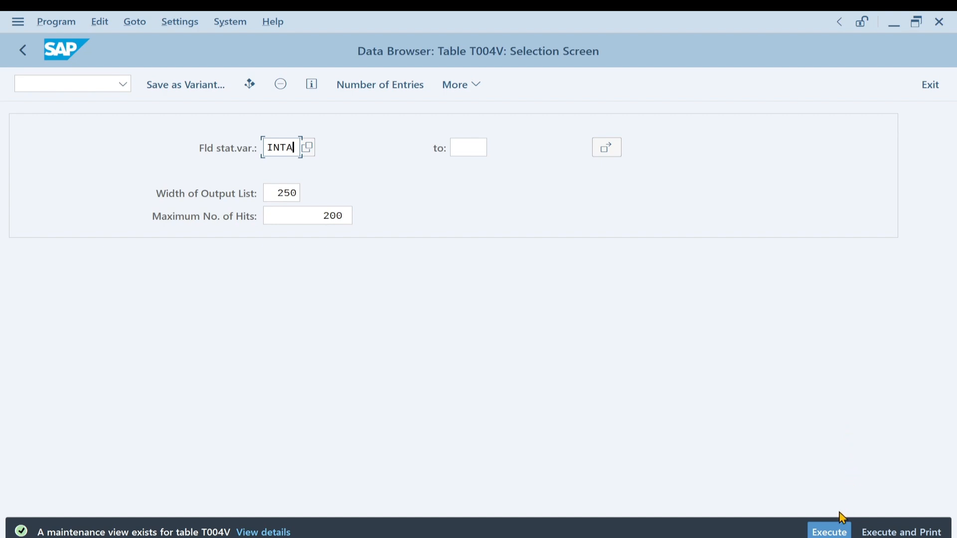
{"action": "left_click", "coordinate": [828, 533]}
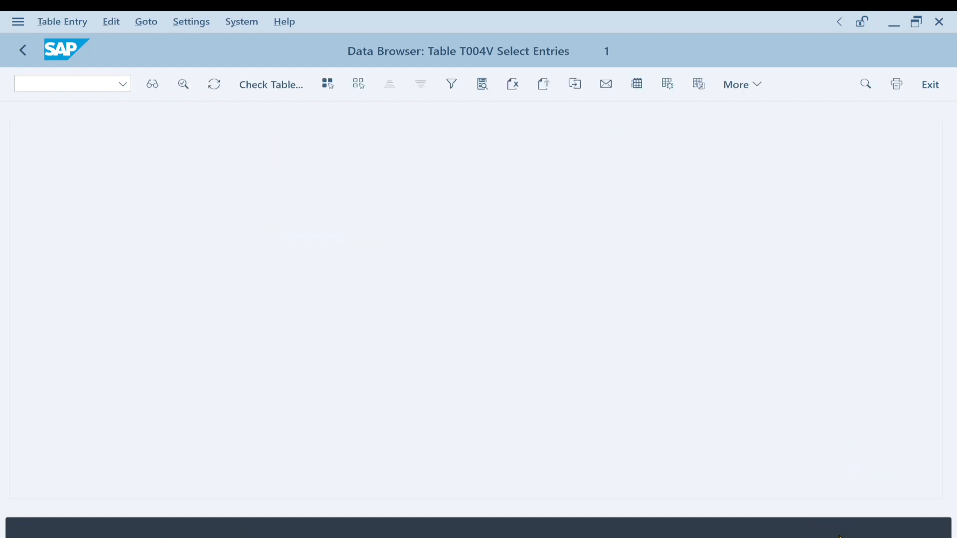